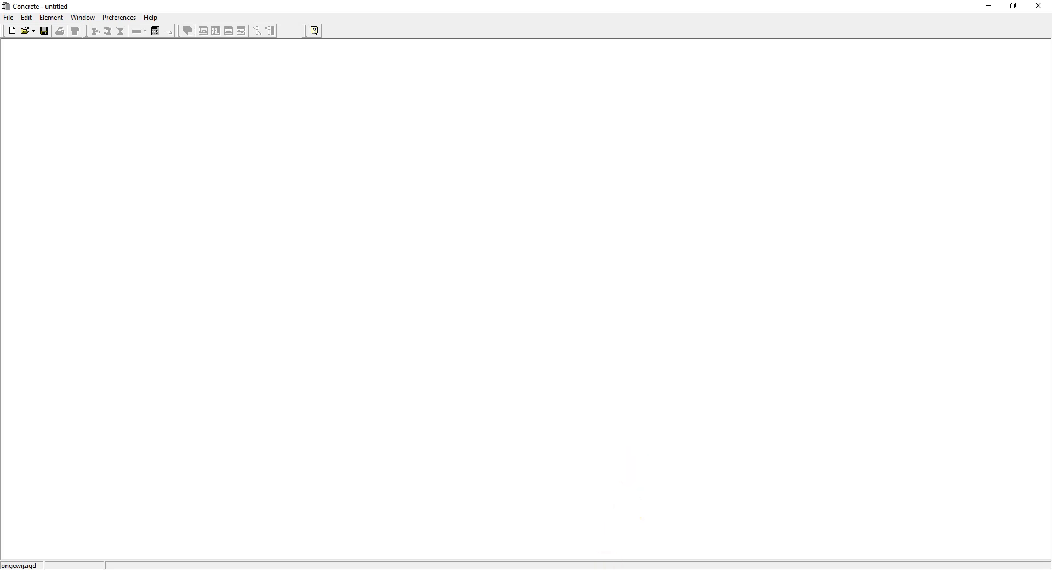
Consult the beam load sketch in Photos, and create a new project in Concrete, accepting the prefilled project data.
key(alt+Tab)
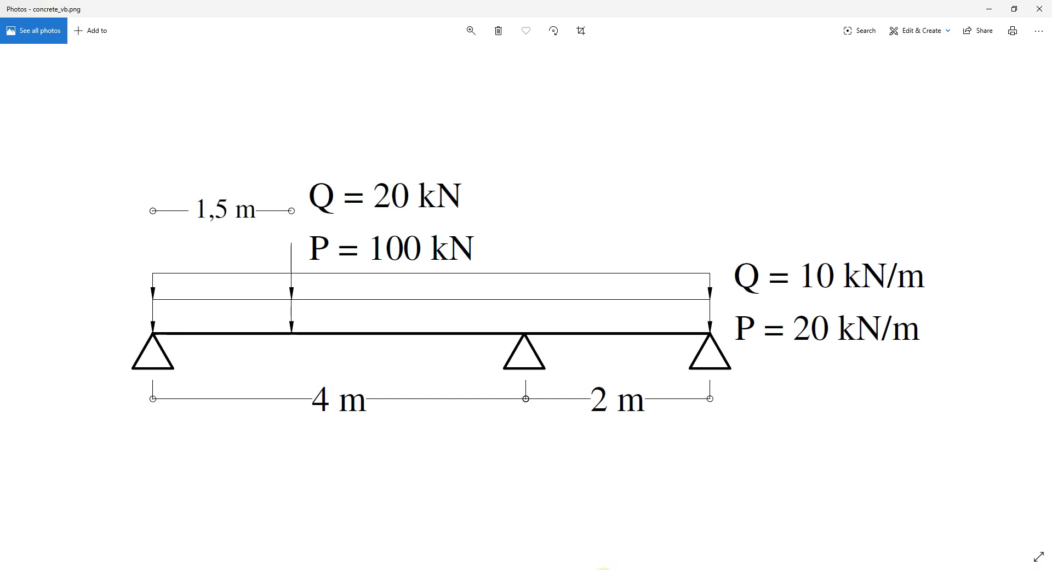
click(604, 569)
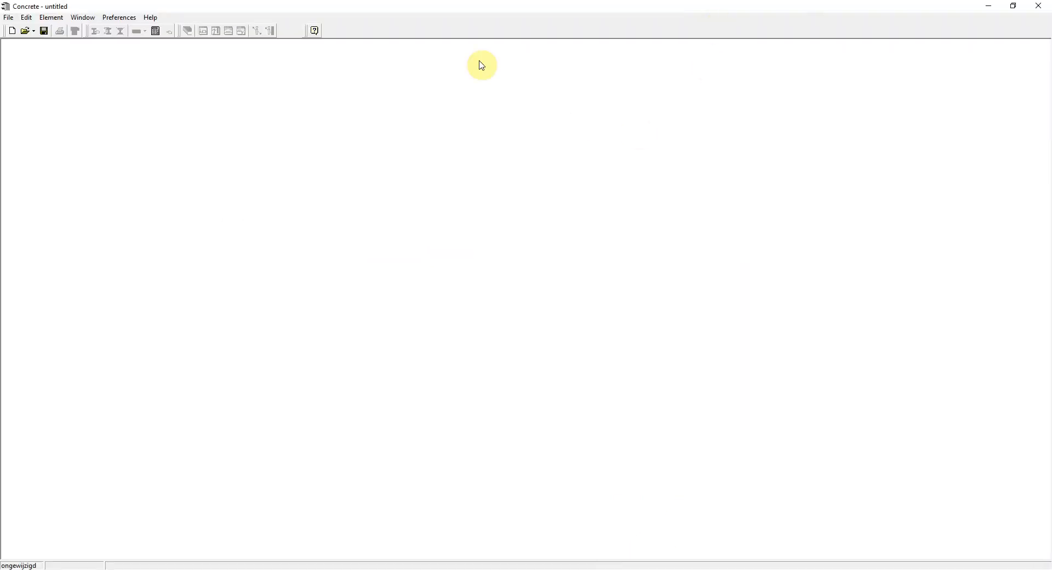
click(11, 32)
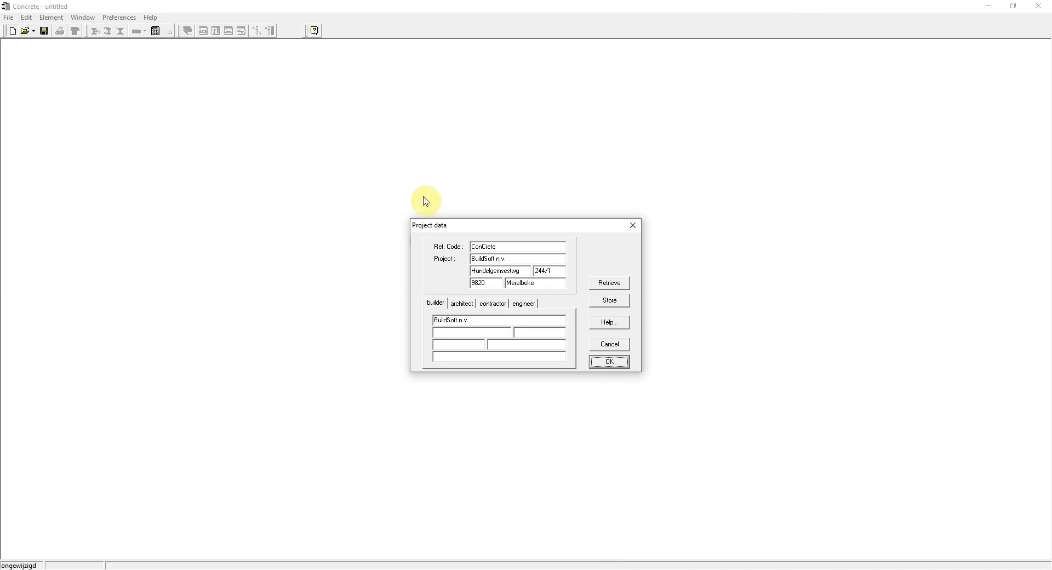
click(462, 303)
click(524, 305)
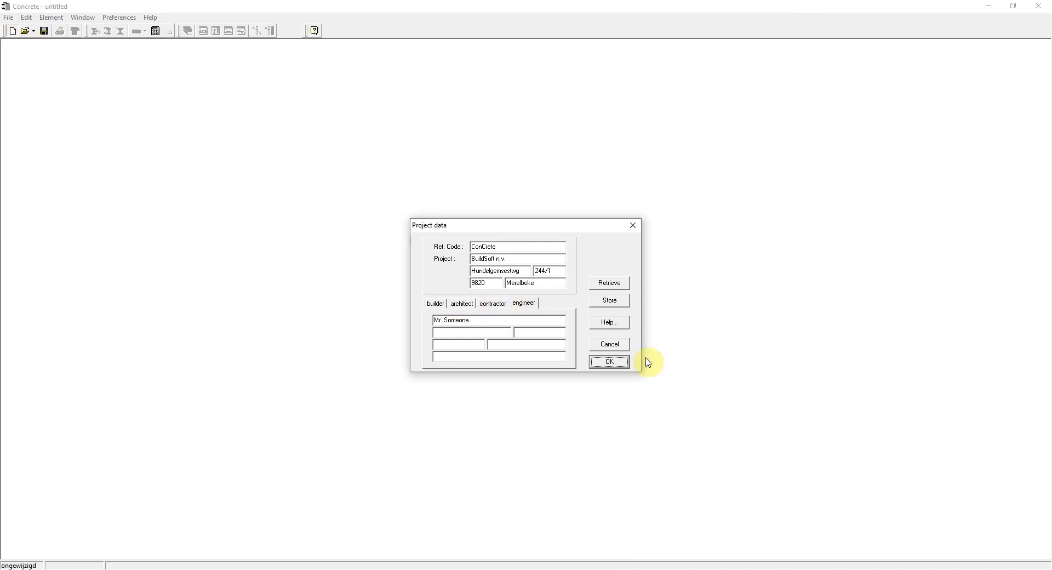
click(615, 362)
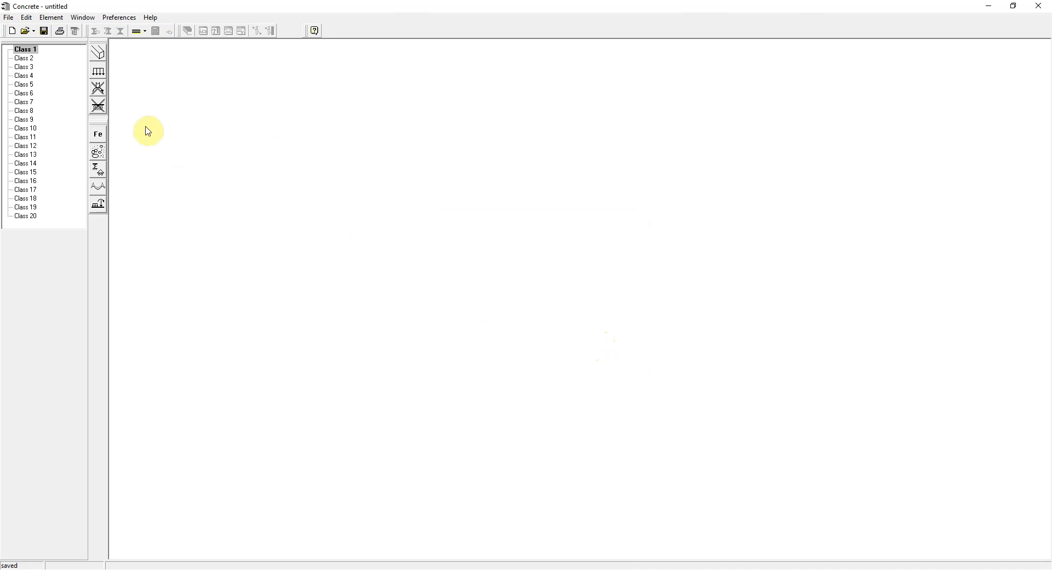
Add a beam with code B1, 2 spans, a width of 250 mm and a height of 500 mm.
click(145, 32)
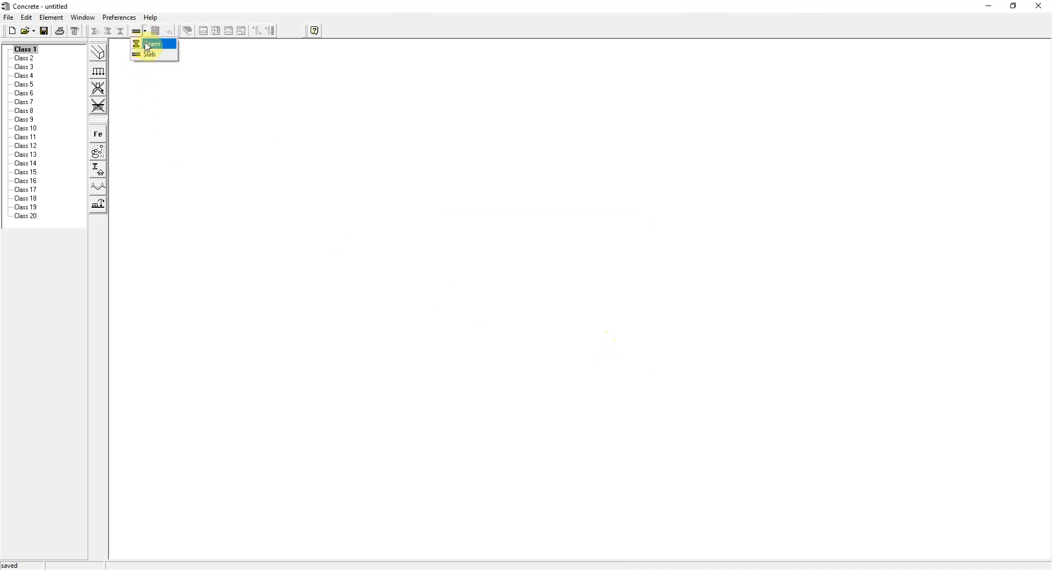
click(148, 47)
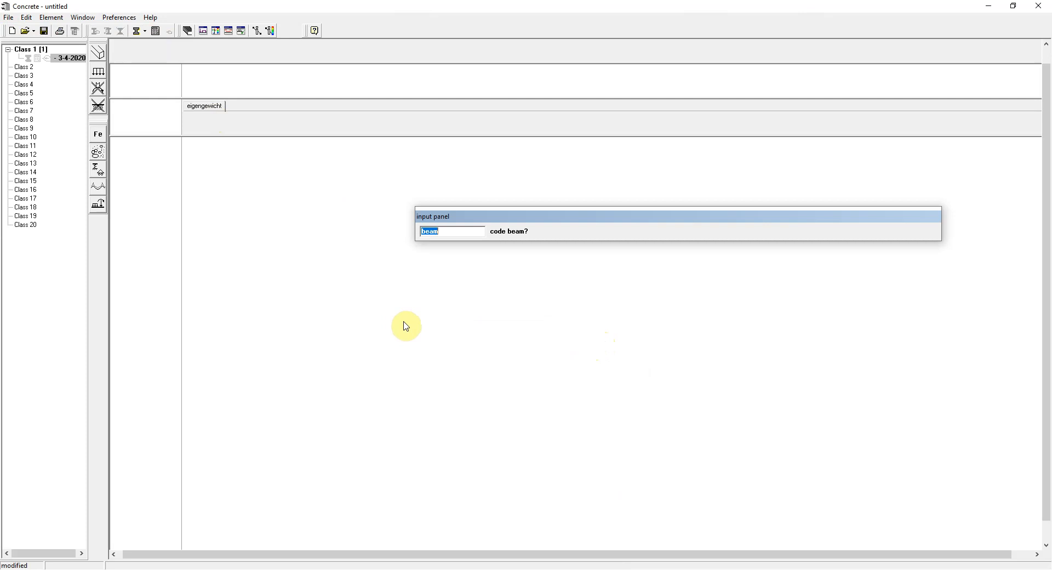
text(B1)
key(Return)
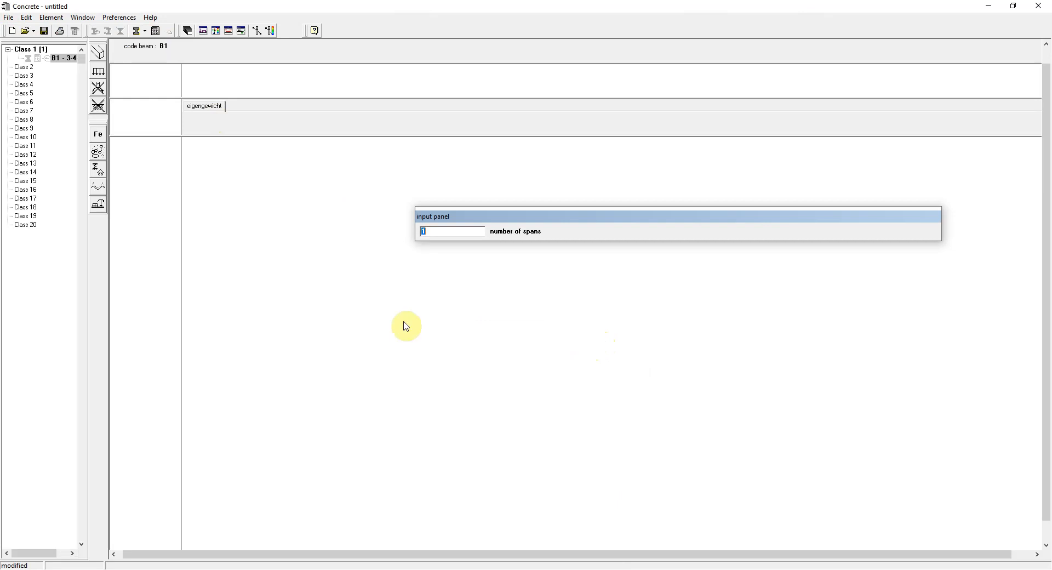
text(2)
key(Return)
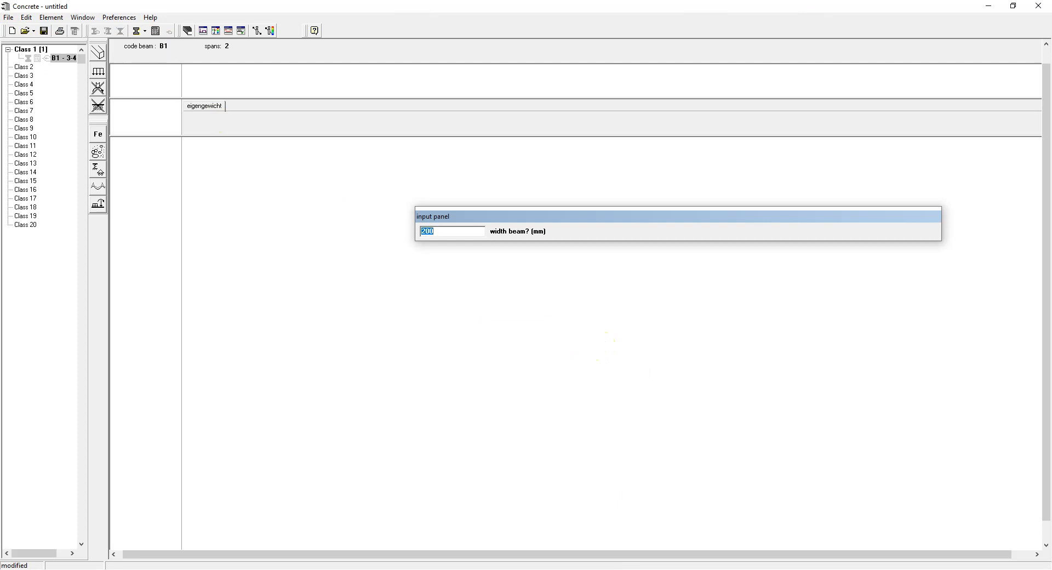
text(250)
key(Return)
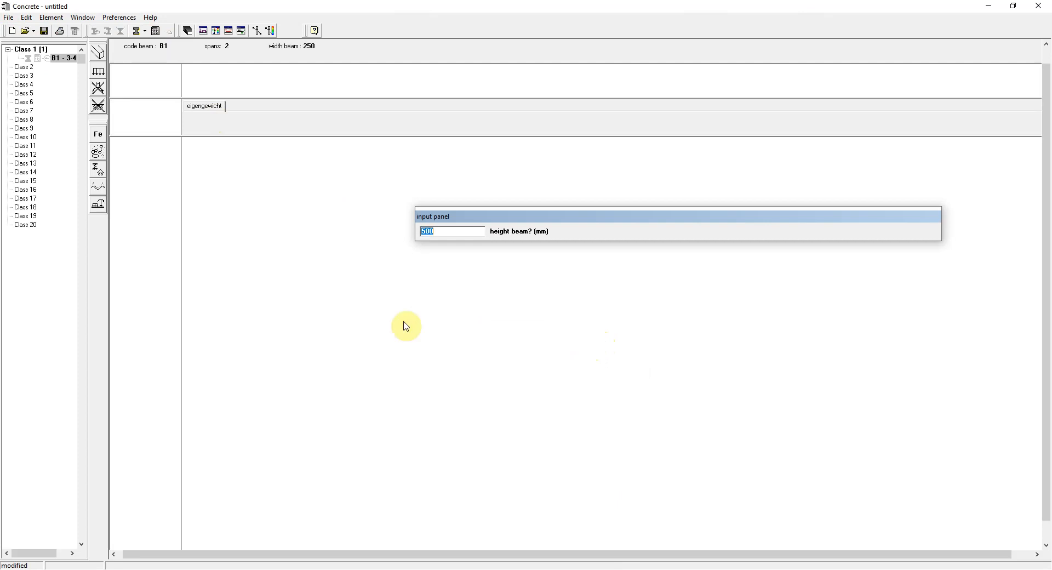
key(Return)
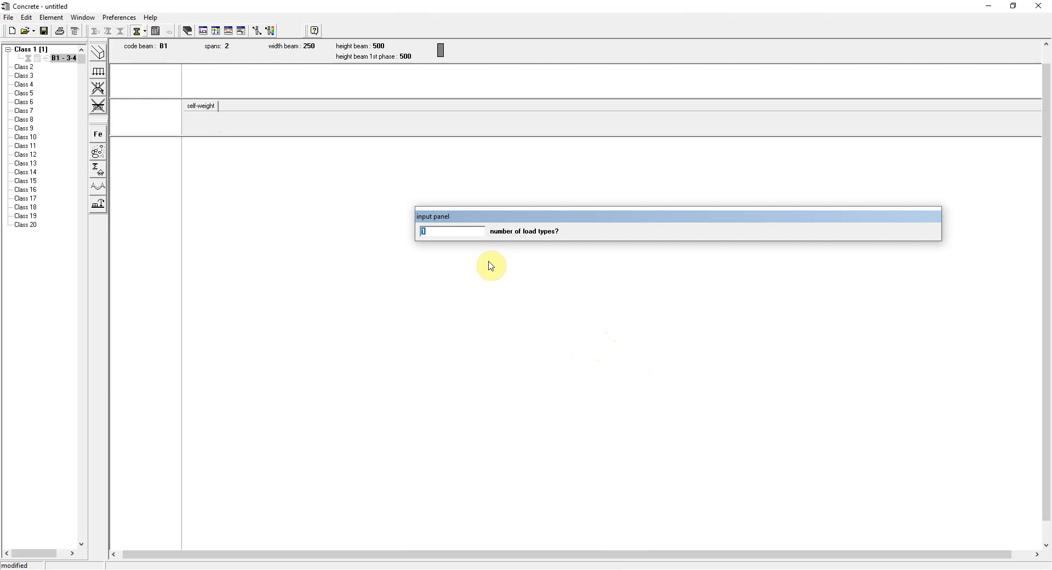
Give the beam 2 load types and make its first span 4 m long with 2 load zones.
text(2)
key(Return)
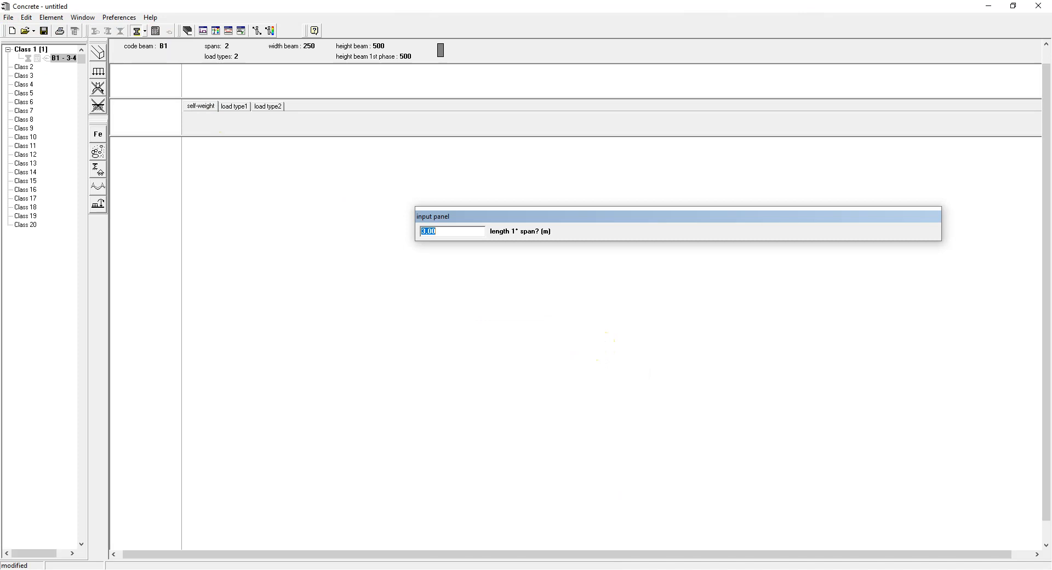
text(4)
key(Return)
text(2)
key(Return)
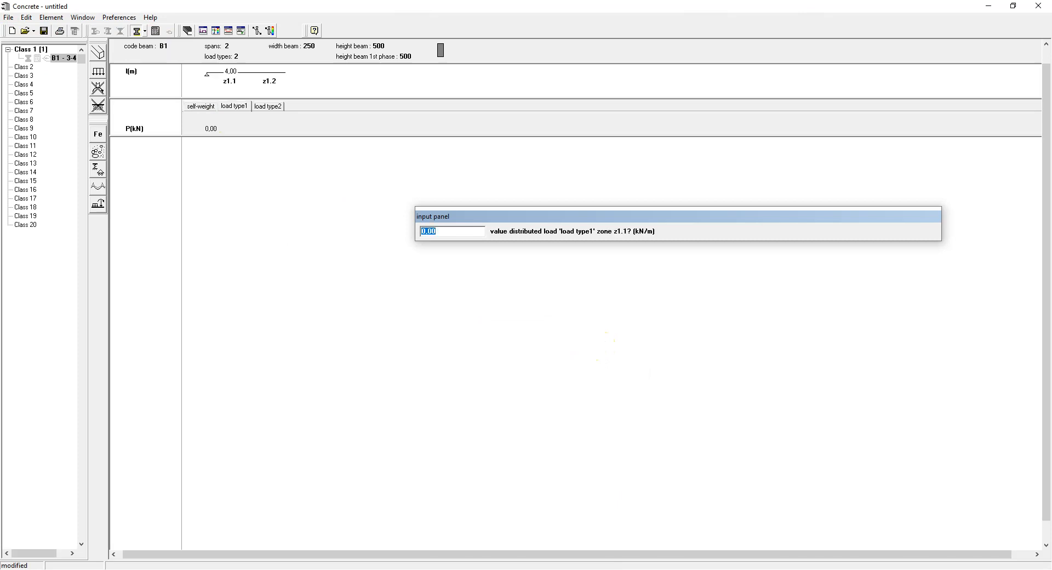
For load type1 on the first span, enter 20 kN/m in both zones and a 100 kN concentrated force at 1.5 m.
text(20)
key(Return)
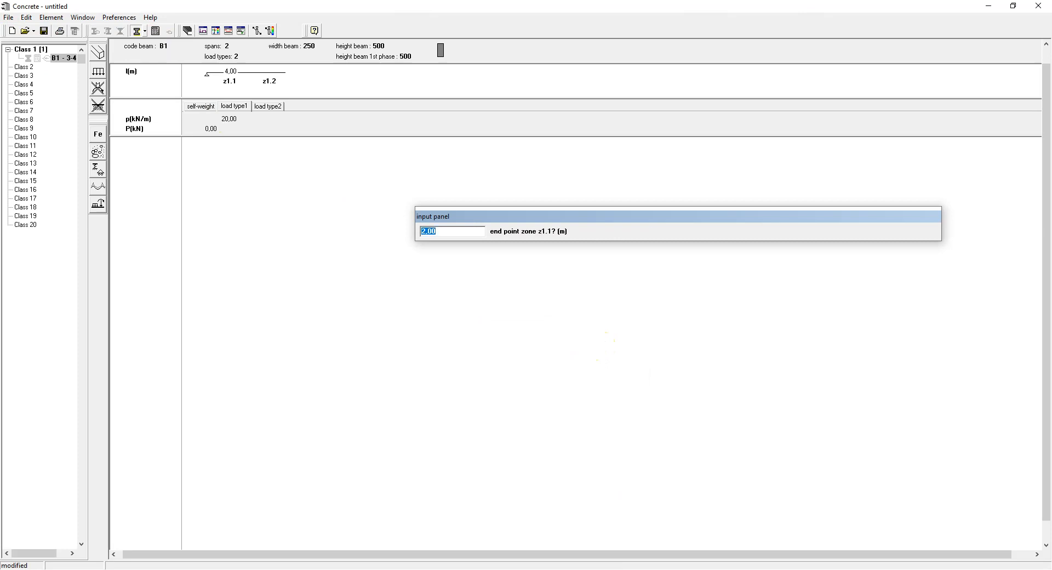
text(1.5)
key(Return)
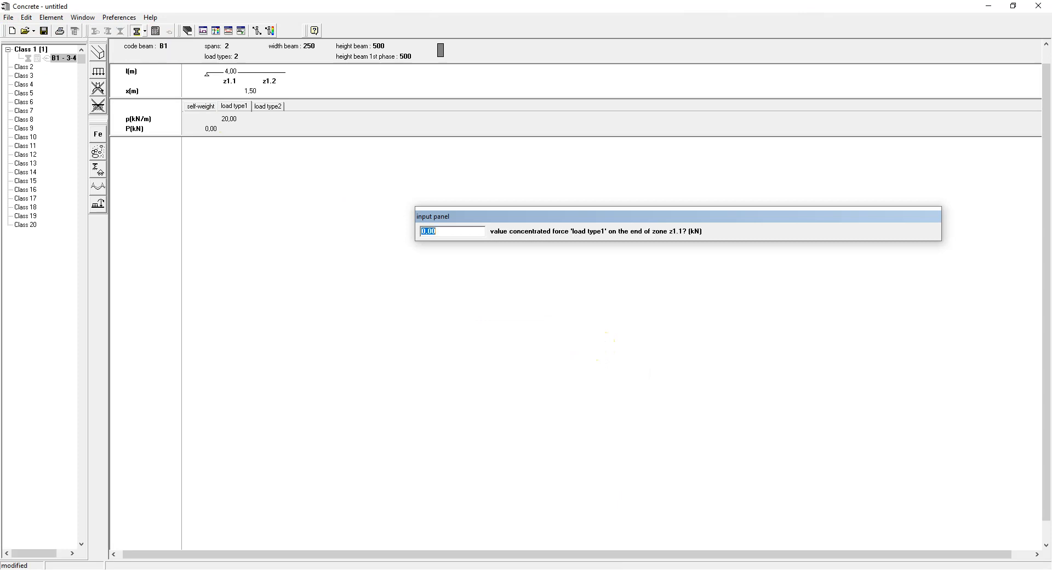
text(100)
key(Return)
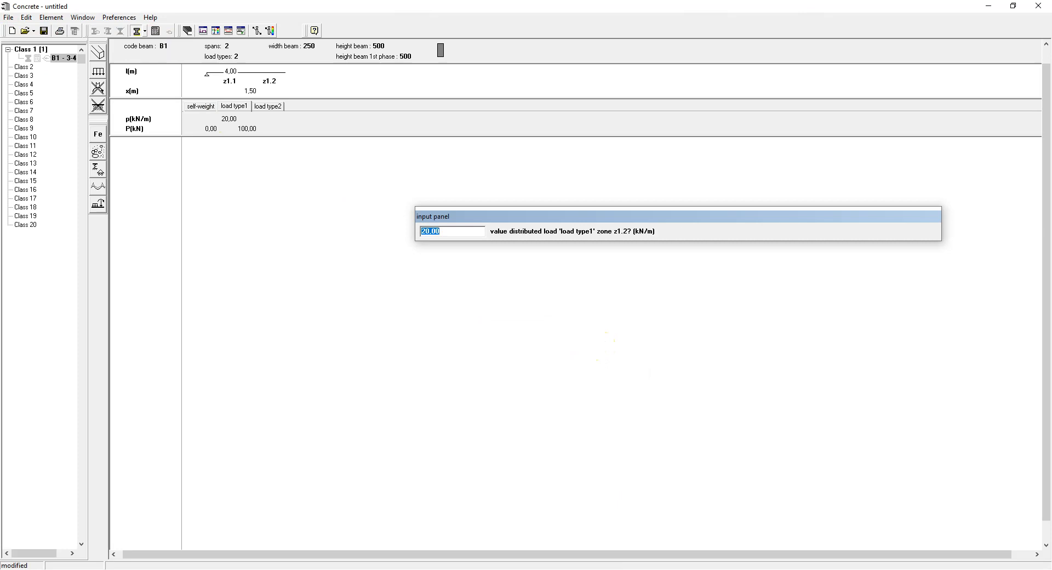
key(Return)
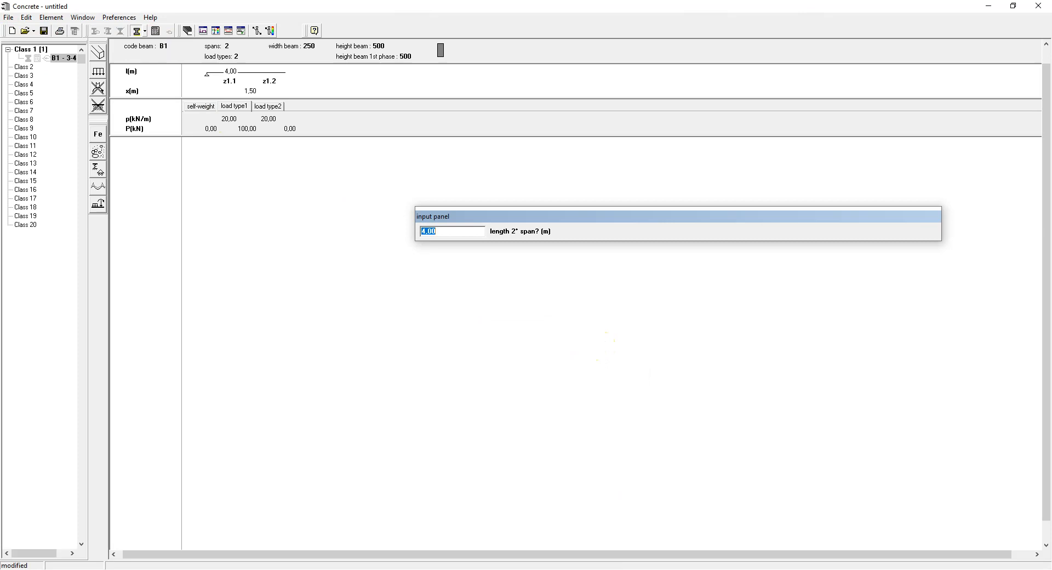
Make the second span 2 m long with a single zone carrying a 20 kN/m distributed load of load type1.
key(Return)
key(Return)
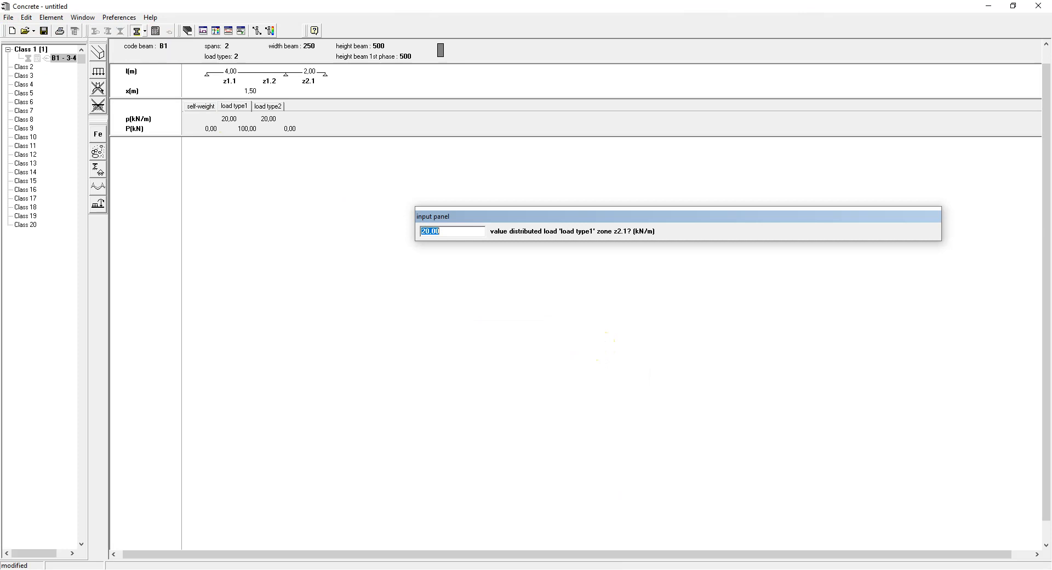
key(Return)
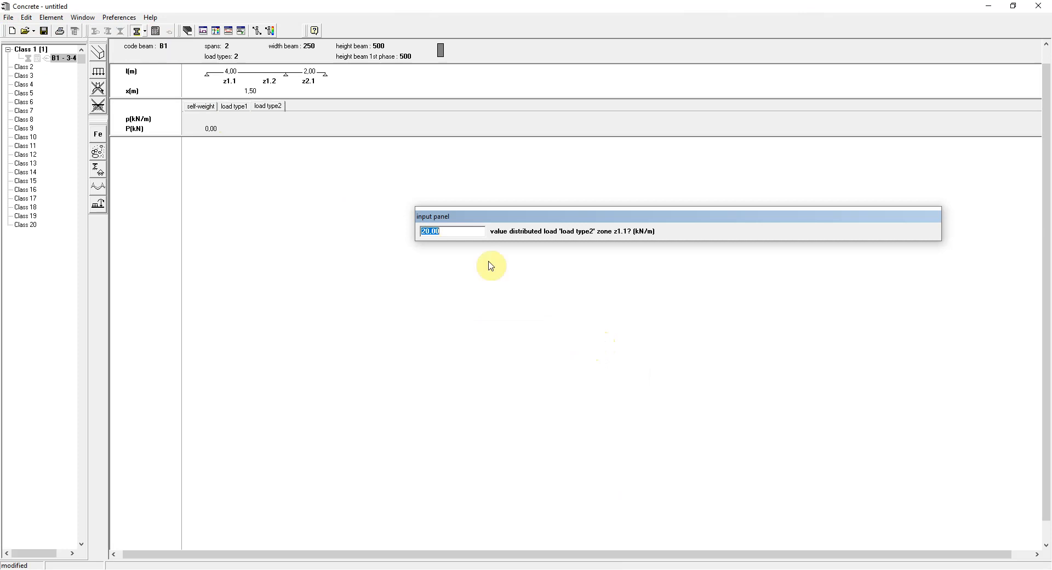
For load type2, enter 10 kN/m in all zones and a 20 kN concentrated force at the end of zone z1.1.
text(10)
key(Return)
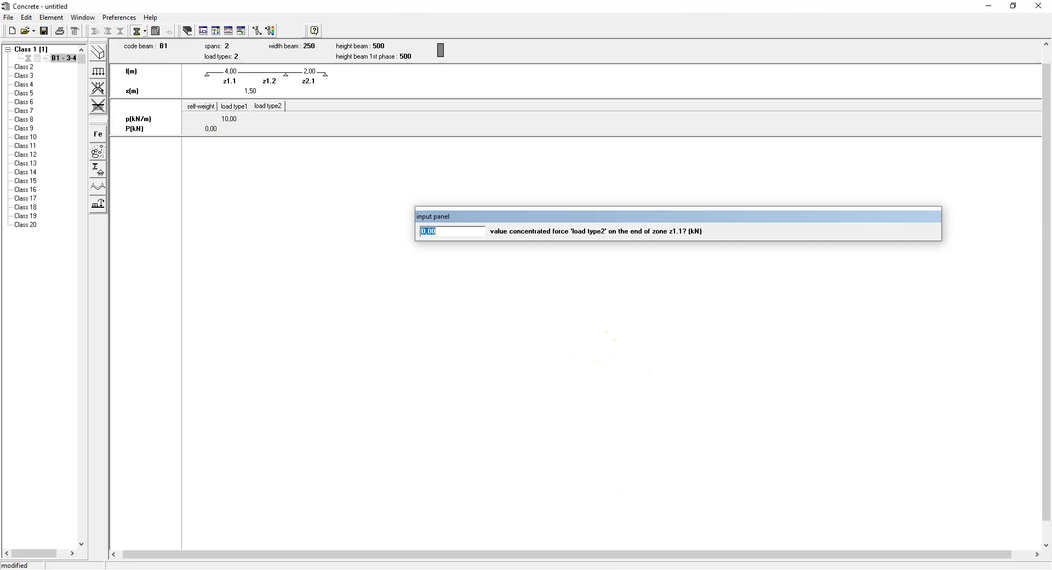
text(20)
key(Return)
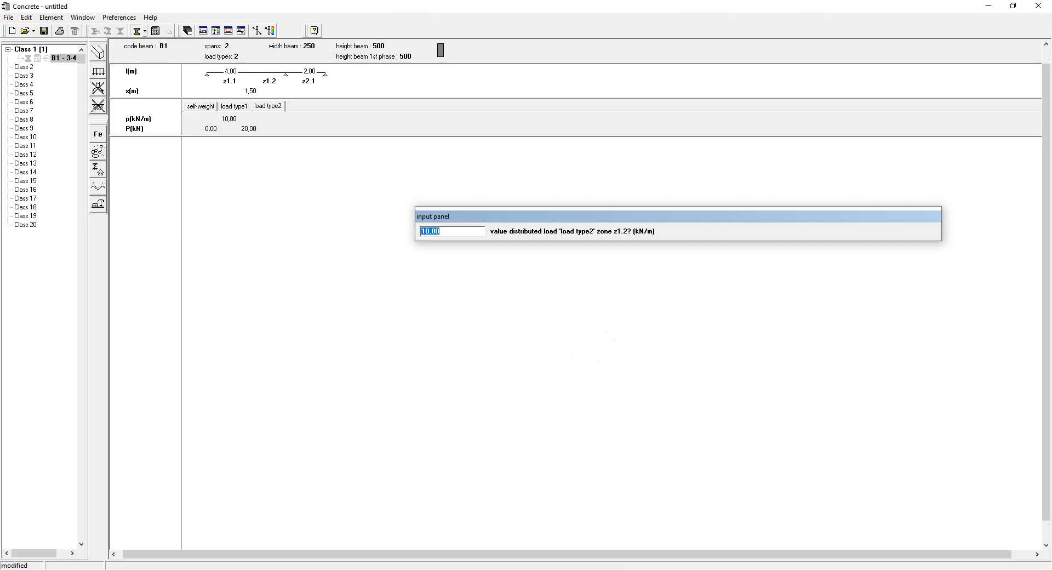
key(Return)
key(Return)
key(Return)
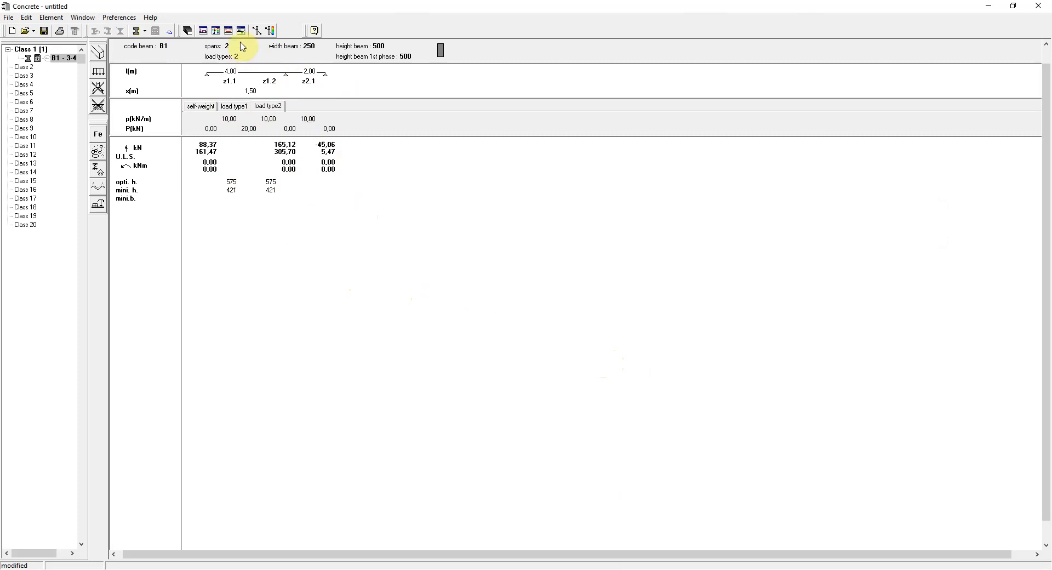
Review the result display options for structure and loads, and inspect the U.L.S. bending moment close-ups through zone z2.1 at x = 0.47 m.
click(258, 32)
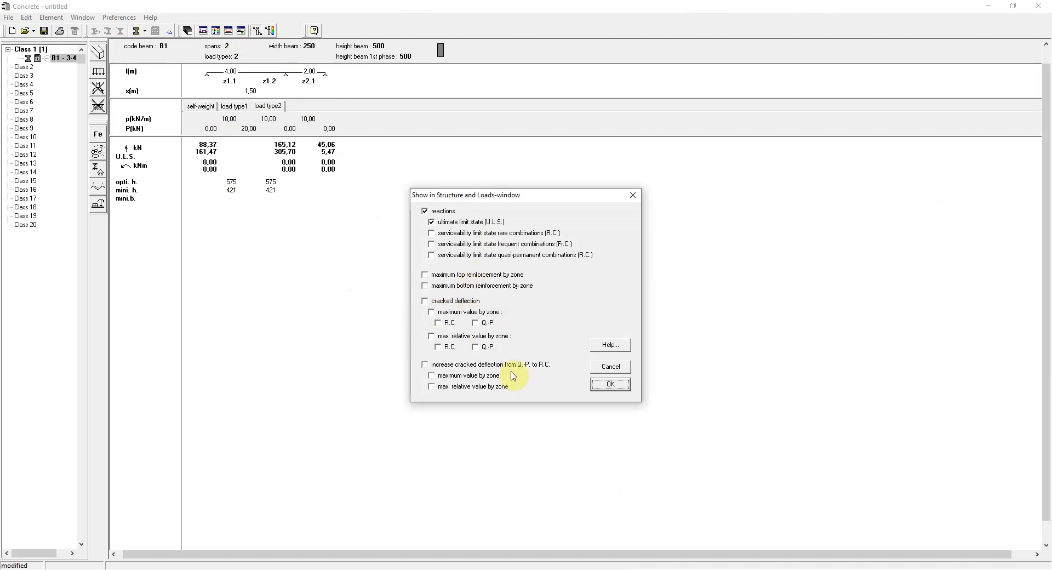
click(609, 386)
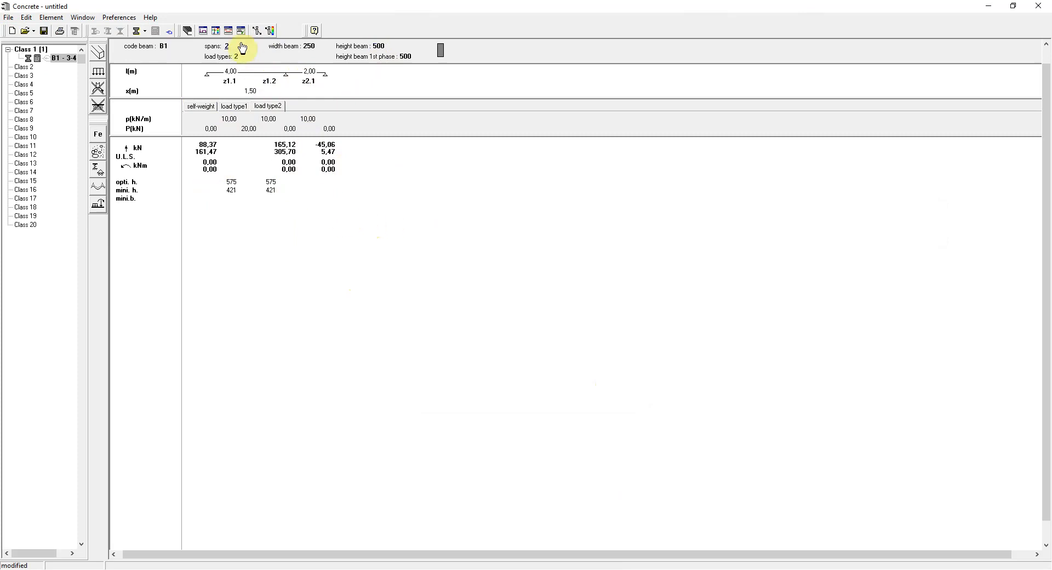
click(217, 31)
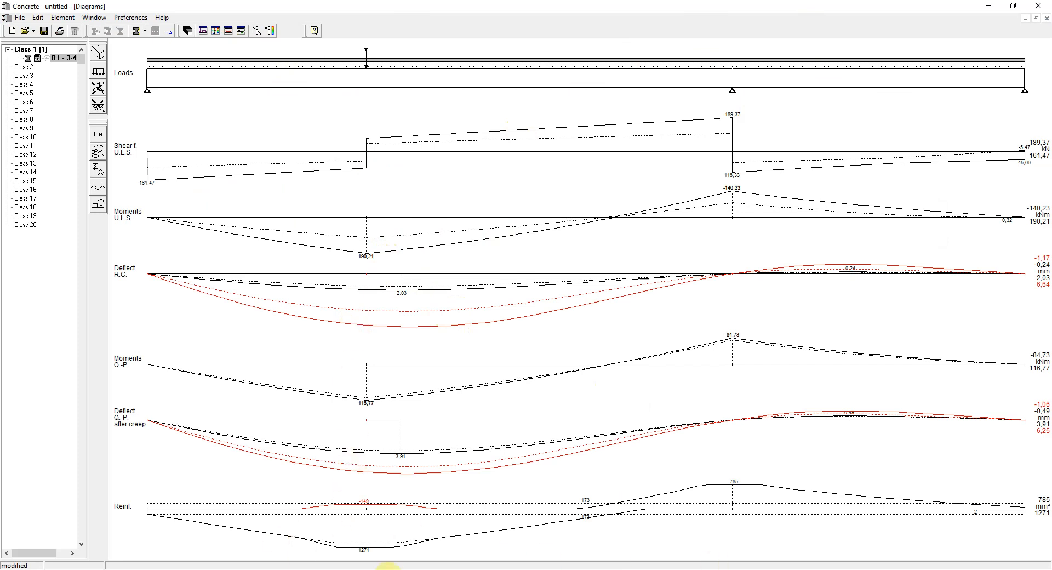
click(339, 227)
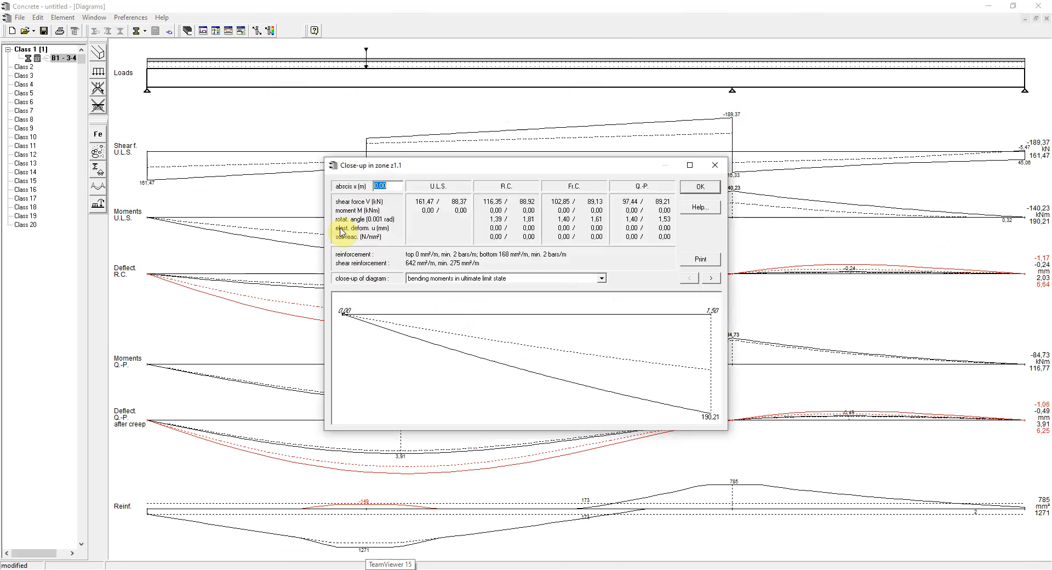
click(711, 279)
click(712, 279)
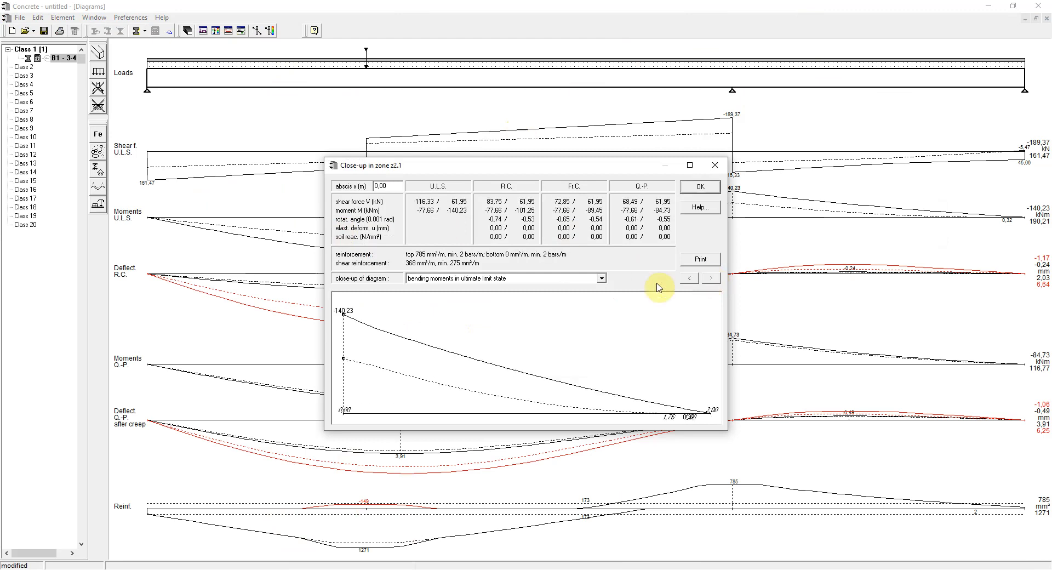
click(429, 377)
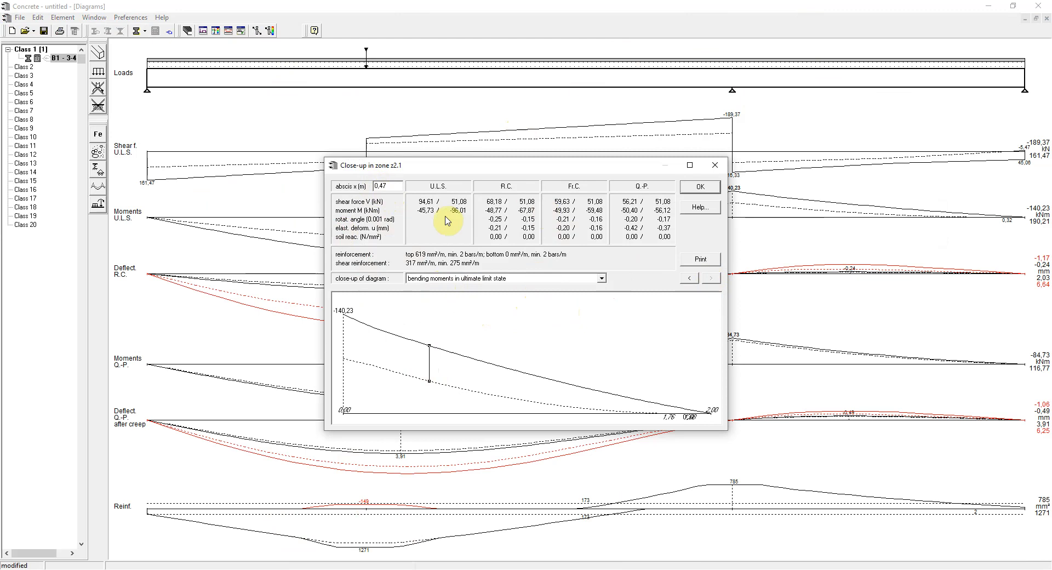
click(705, 187)
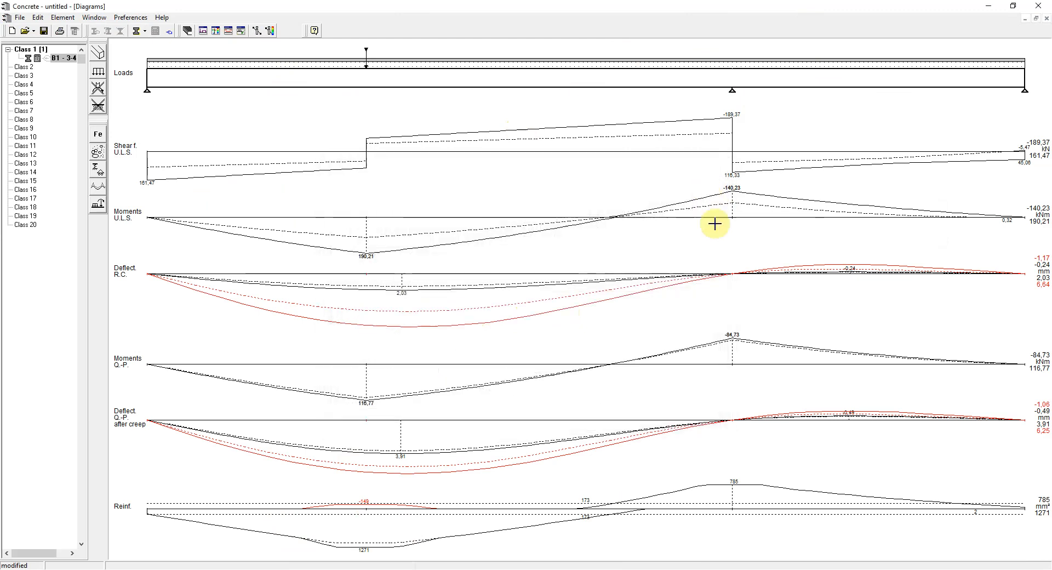
Review which diagrams are displayed, and examine the reinforcement sketches of spans 1 and 2.
click(270, 31)
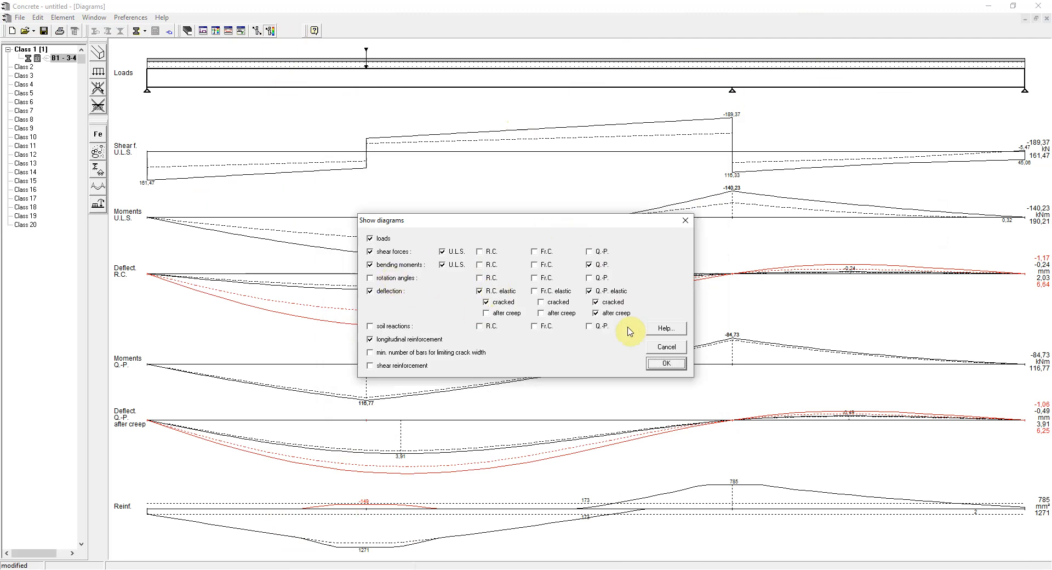
click(666, 363)
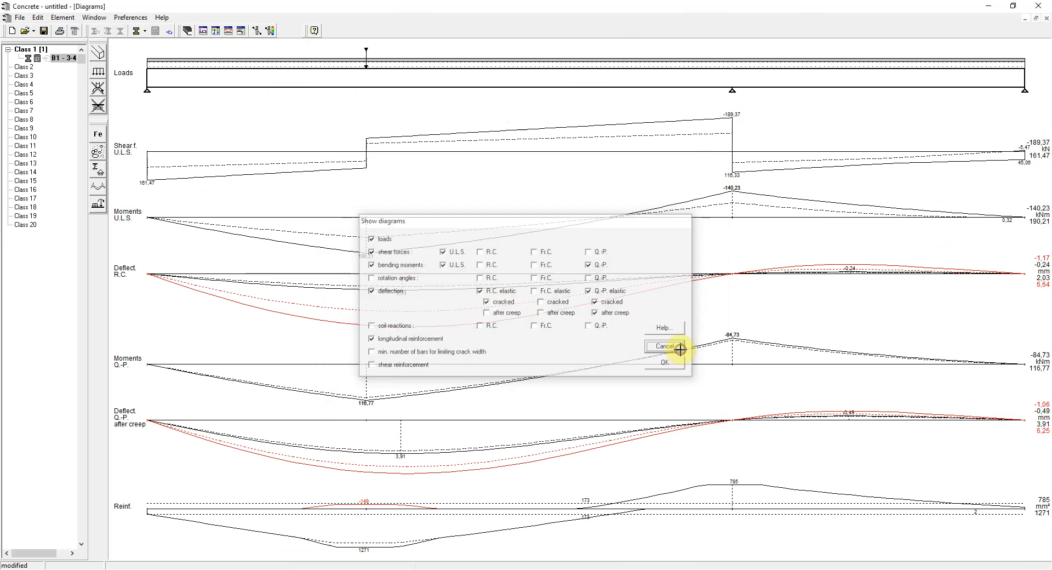
click(228, 30)
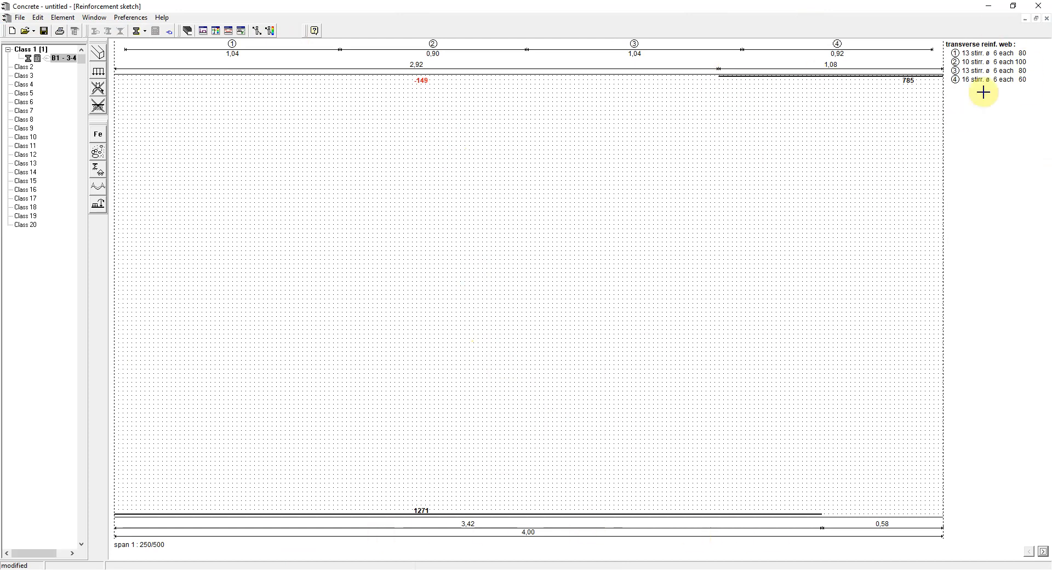
click(1043, 551)
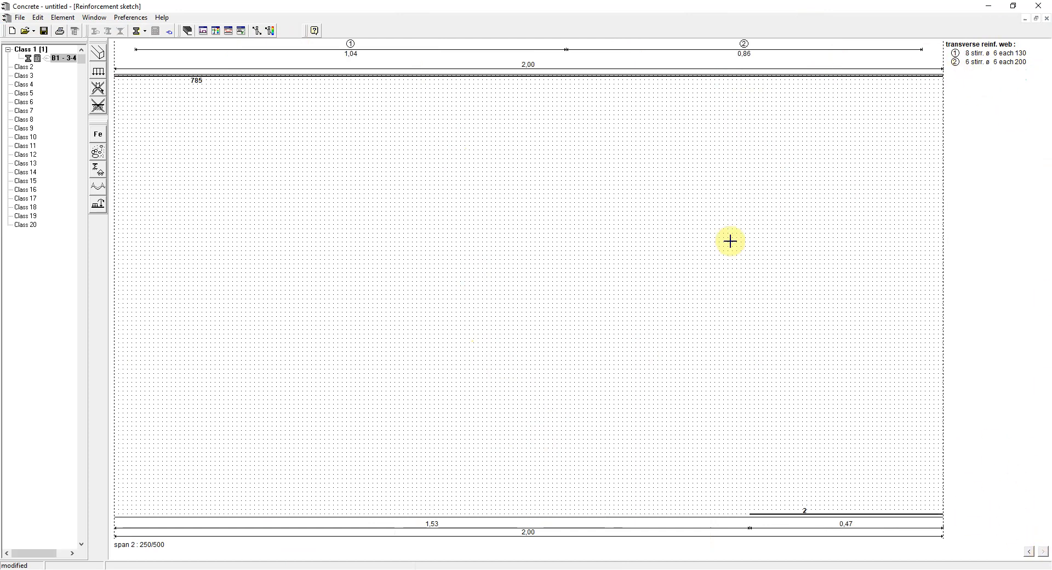
Add a second beam B2 with three spans, a width of 140 mm, a height of 390 mm and two load types.
click(203, 30)
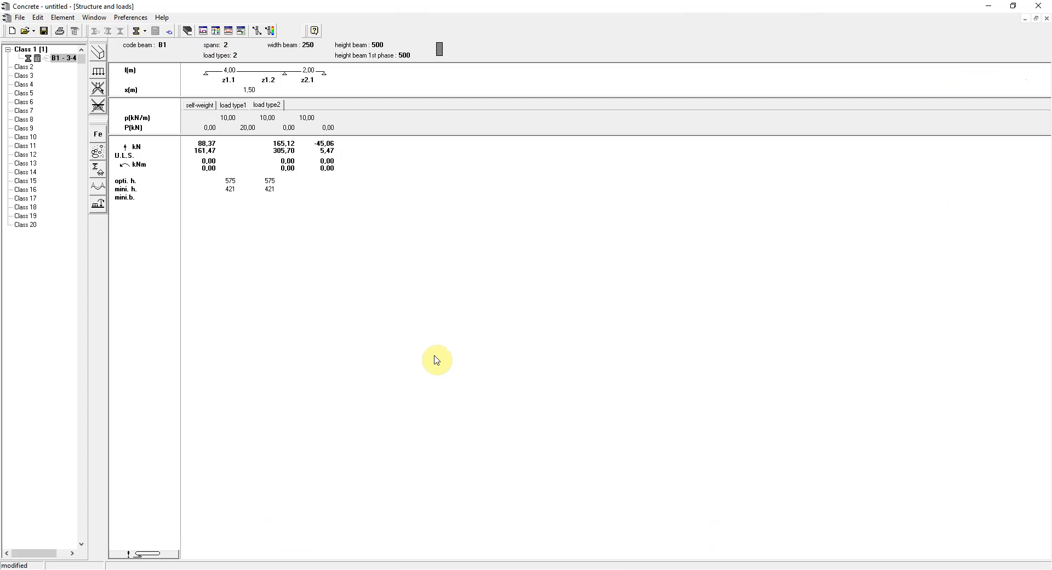
click(138, 32)
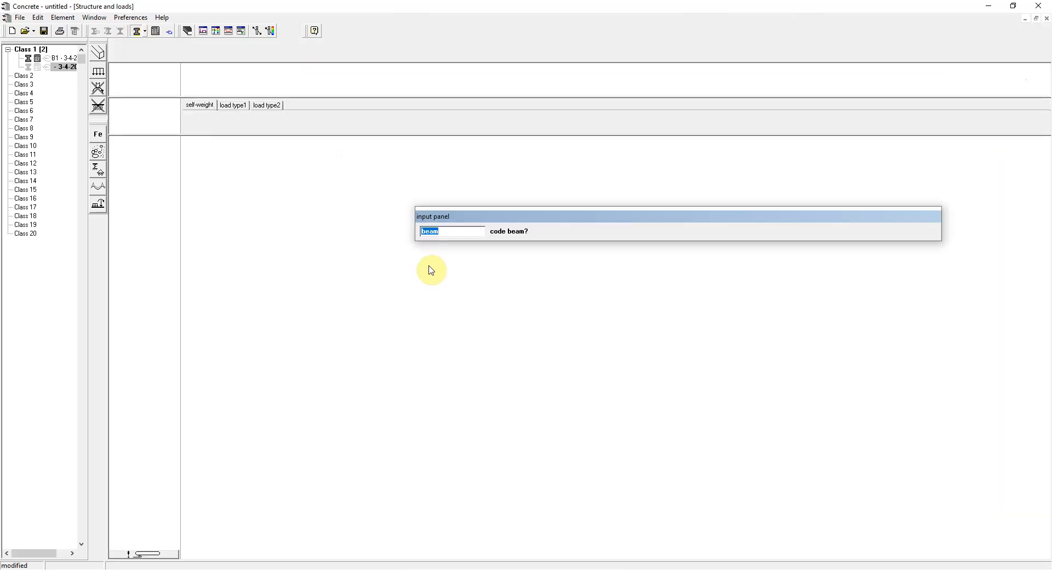
text(B2)
key(Return)
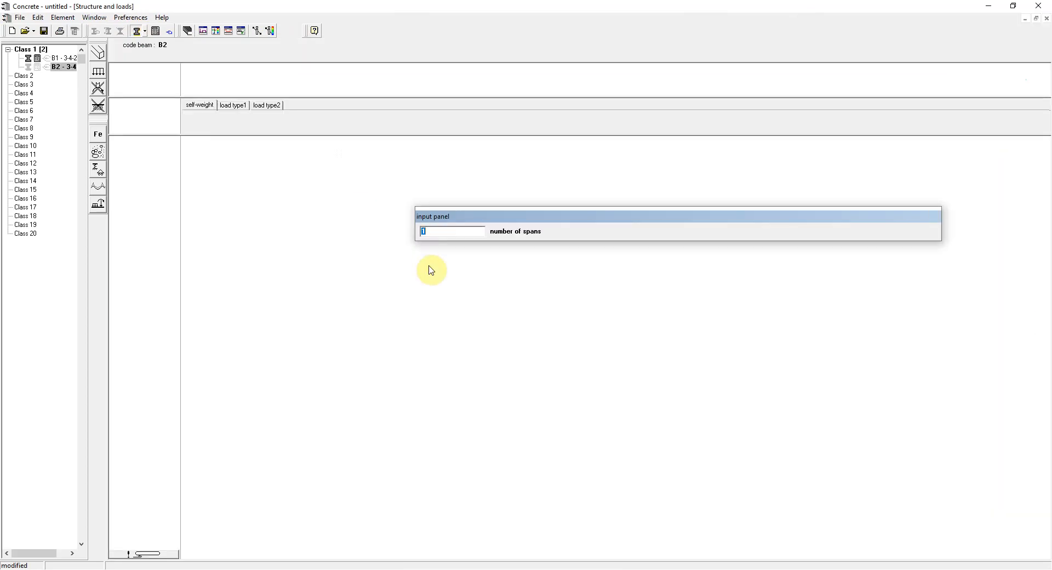
text(3)
key(Return)
text(140)
key(Return)
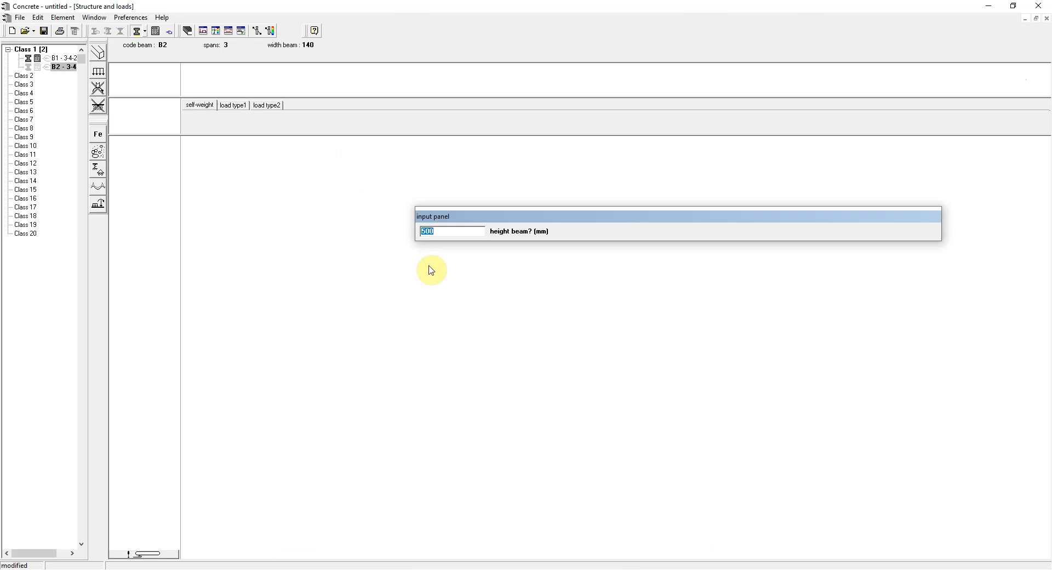
text(390)
key(Return)
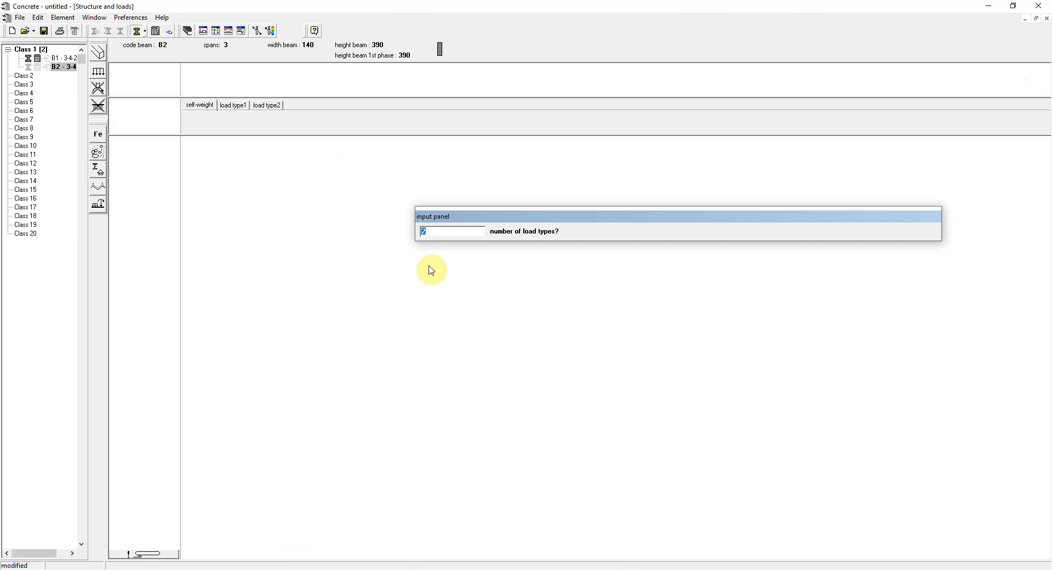
key(Return)
Make B2's first span 5.4 m long with a single zone carrying a 12 kN/m distributed load of load type1.
text(5.4)
key(Return)
key(Return)
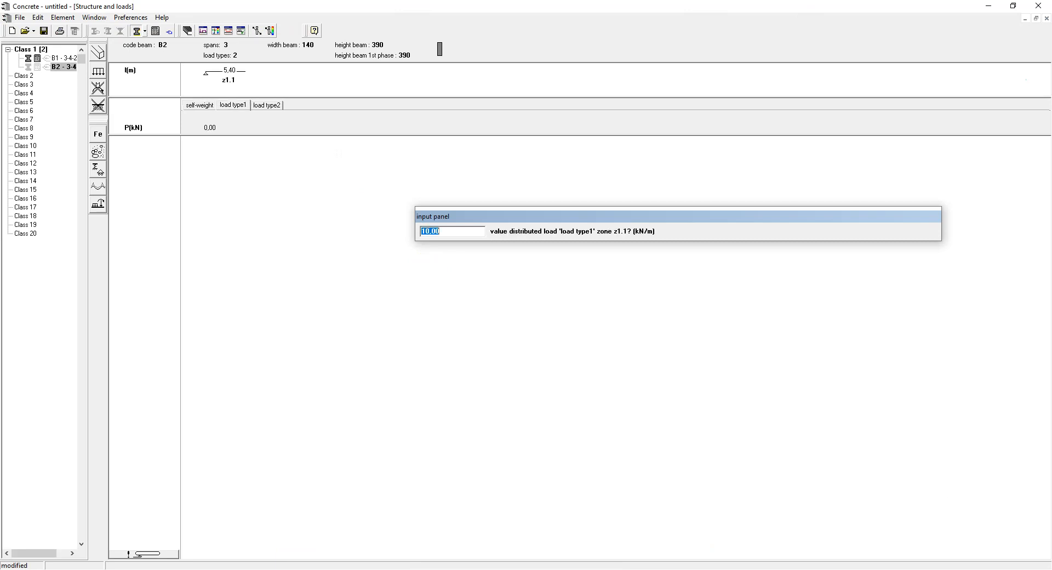
text(12)
Make the second span 2 m and the third span 3.9 m long, each a single zone carrying 12 kN/m of load type1.
key(Return)
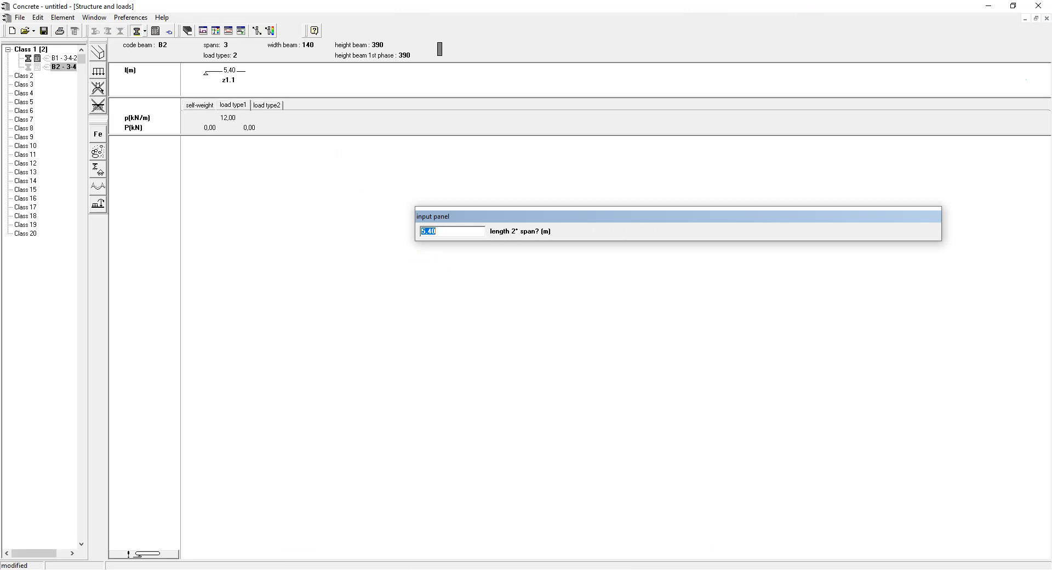
text(2)
key(Return)
key(Return)
key(Return)
text(3.9)
key(Return)
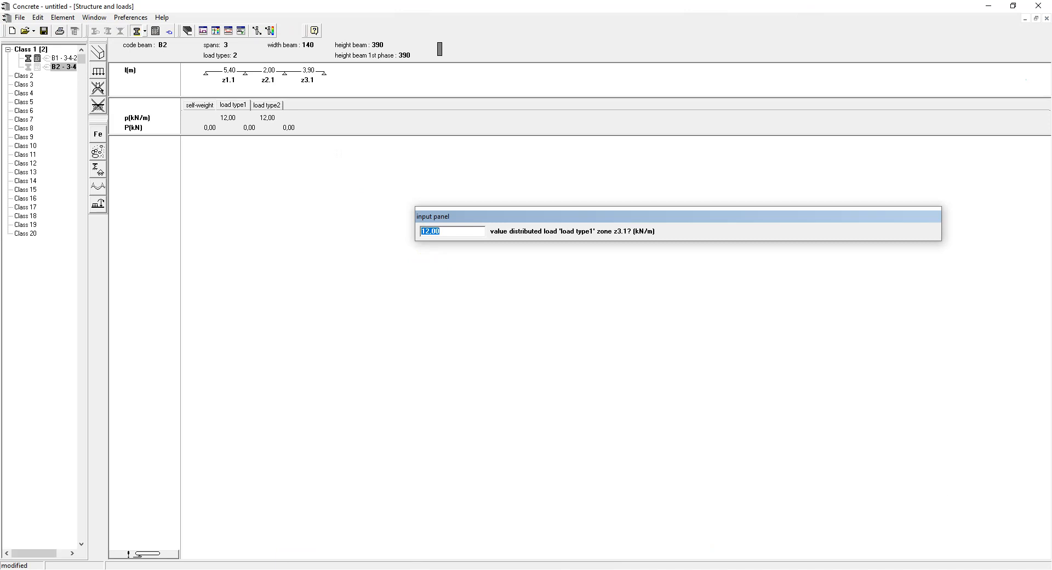
key(Return)
For load type2, enter a 4 kN/m distributed load in the zones of all three spans.
text(4)
key(Return)
key(Return)
key(Return)
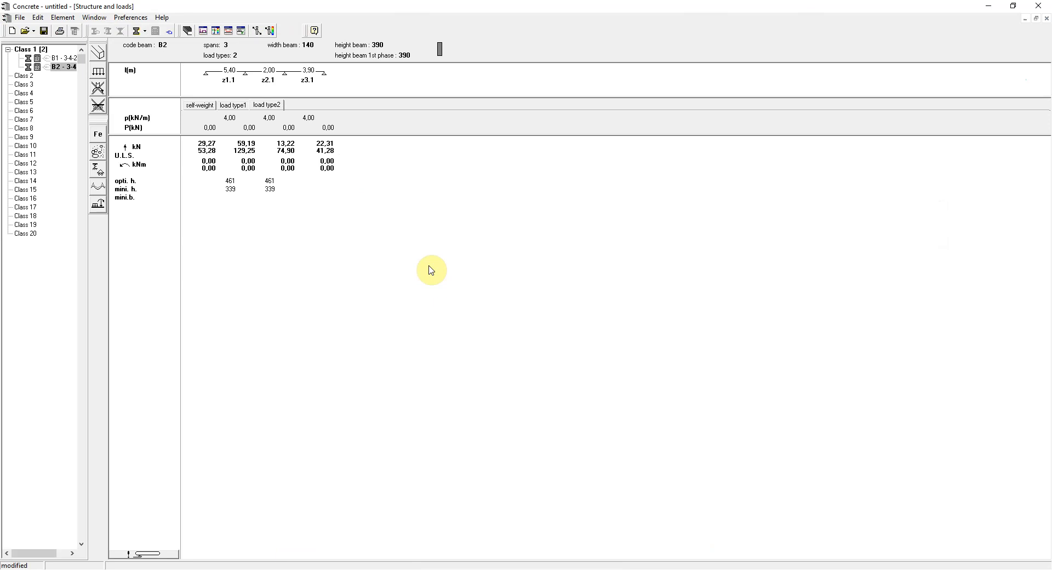
Set the length of B2's second span to 2.5 m.
click(264, 79)
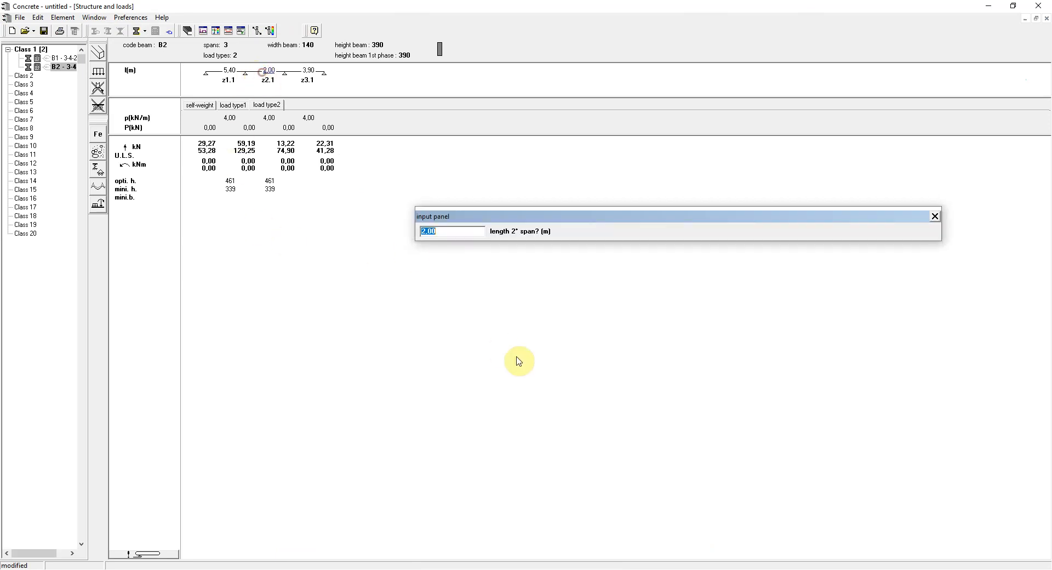
text(2.5)
key(Return)
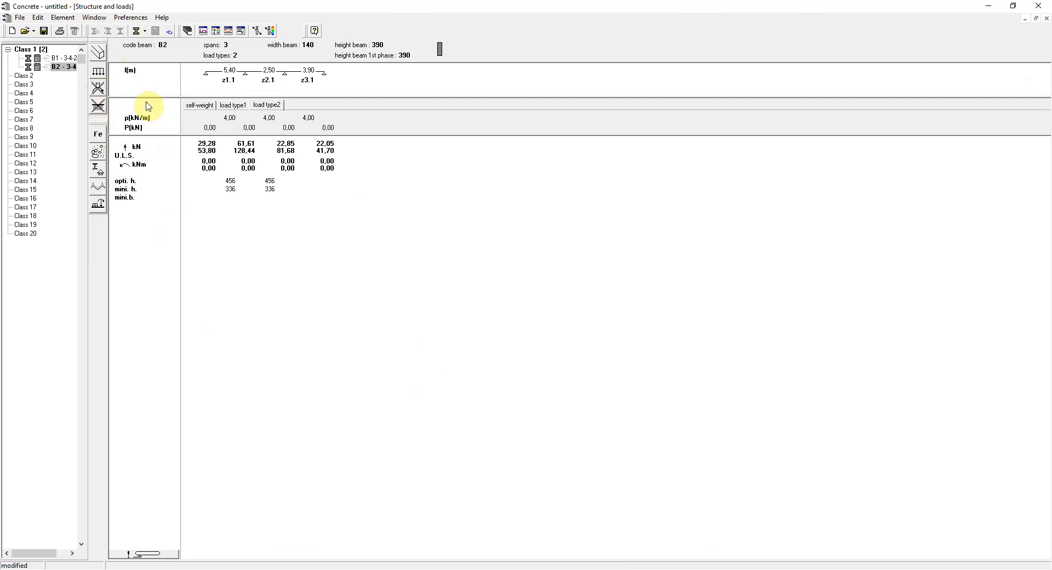
Review the steel settings for beams, and set the concrete's characteristic compressive strength to 30 N/mm² for both phases.
click(100, 140)
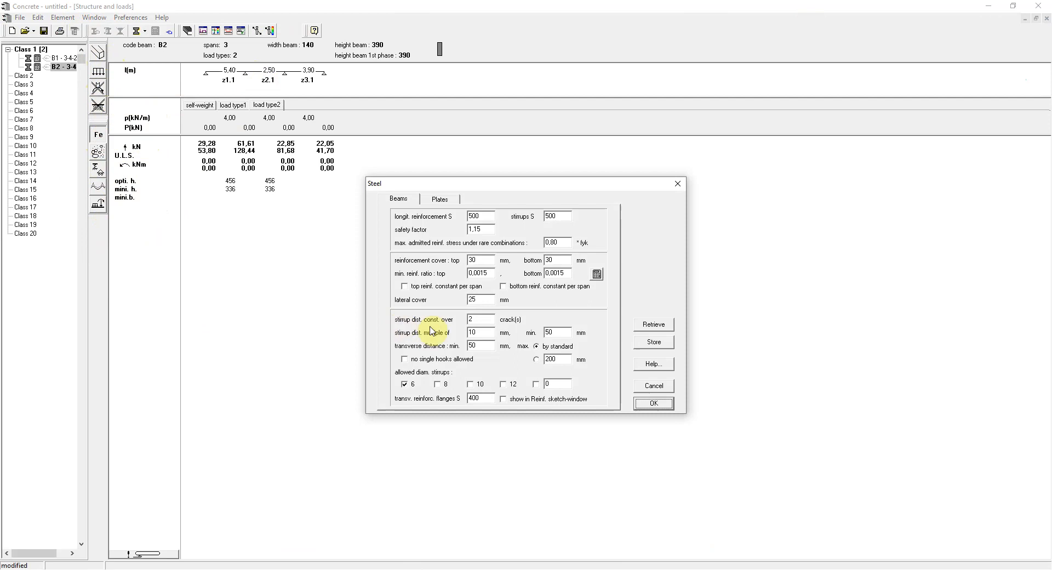
click(664, 388)
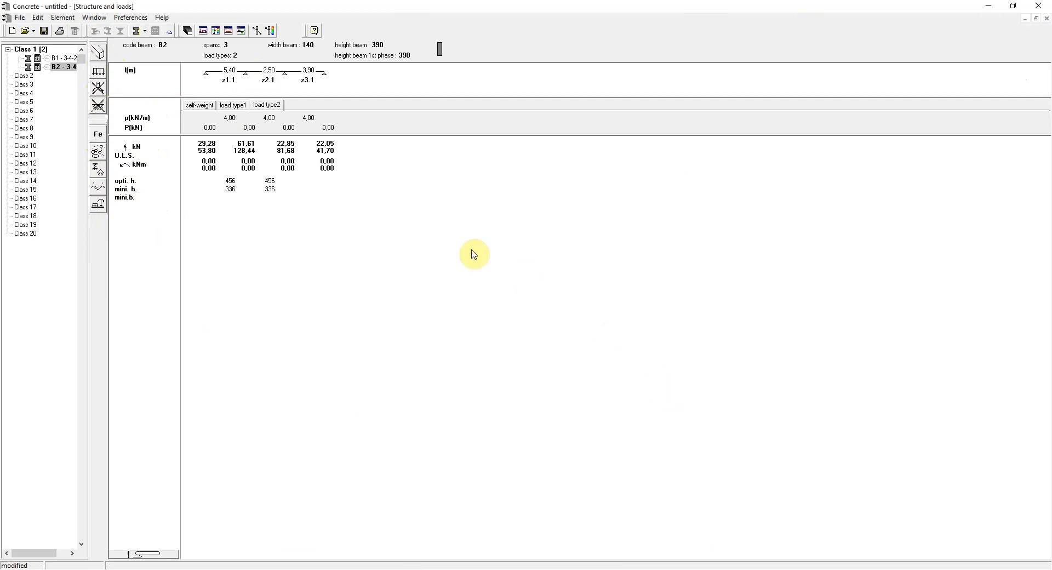
click(100, 158)
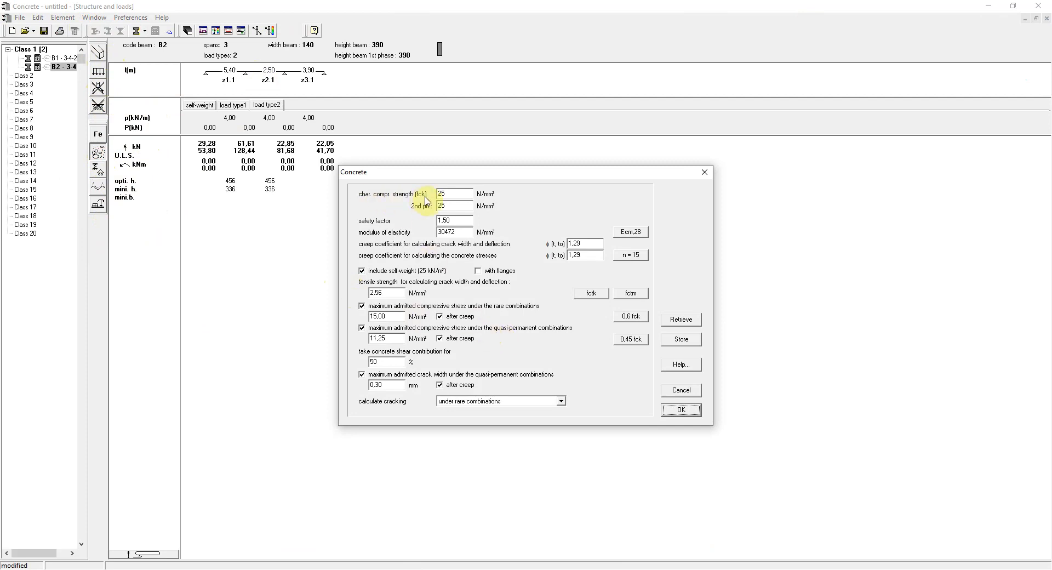
double_click(448, 194)
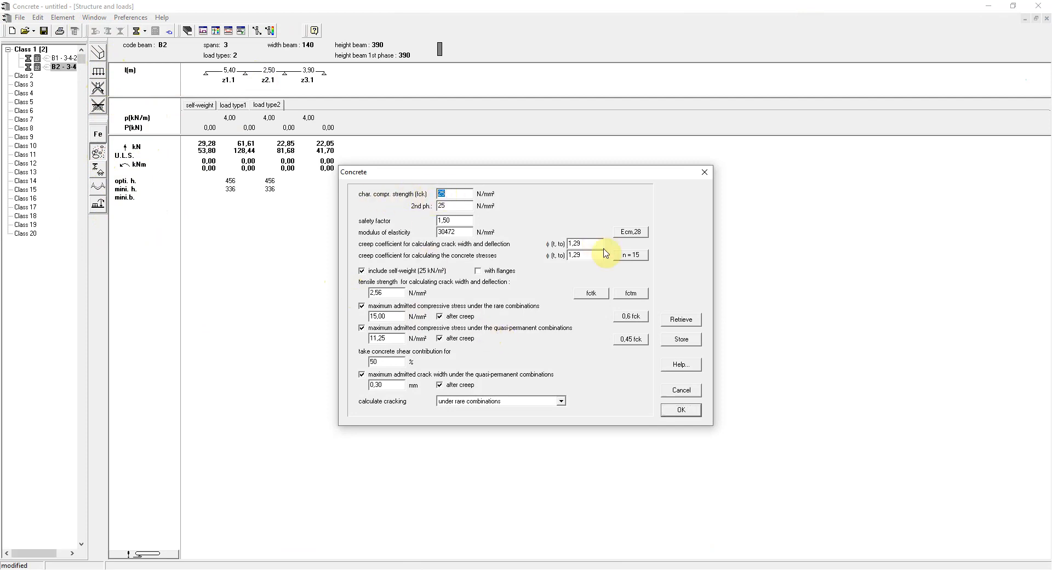
text(30)
click(456, 204)
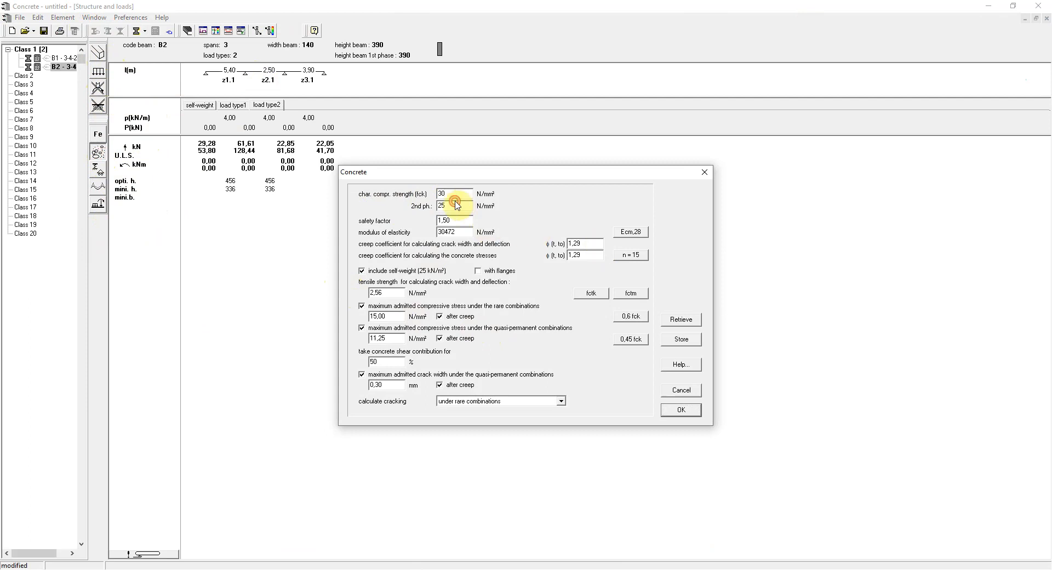
double_click(457, 205)
text(30)
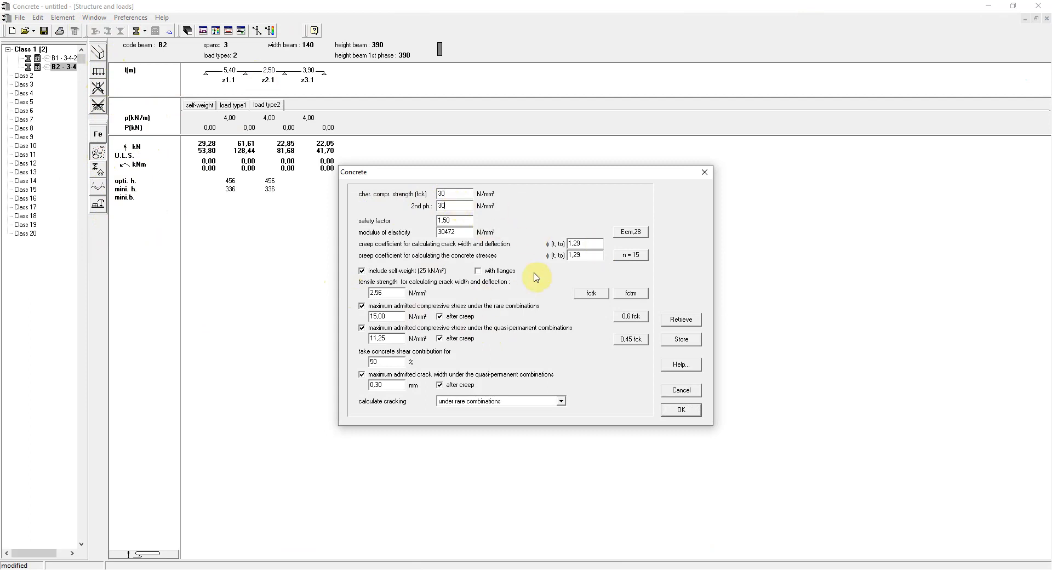
Update the concrete's properties using Ecm,28, n = 15, fctm, 0,6 fck and 0,45 fck, and adapt just the active beam.
click(630, 233)
click(636, 255)
click(635, 295)
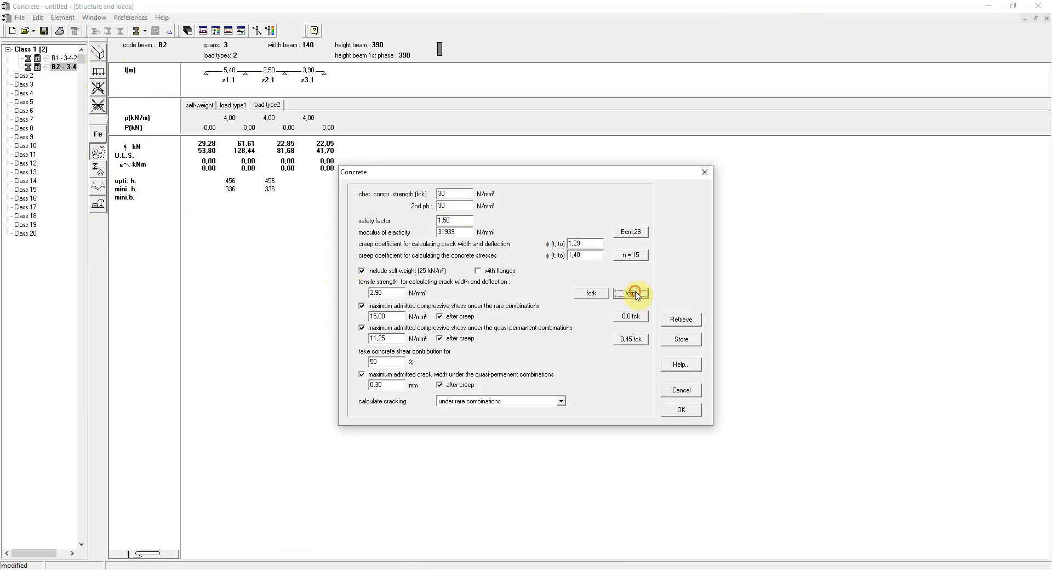
click(631, 317)
click(631, 339)
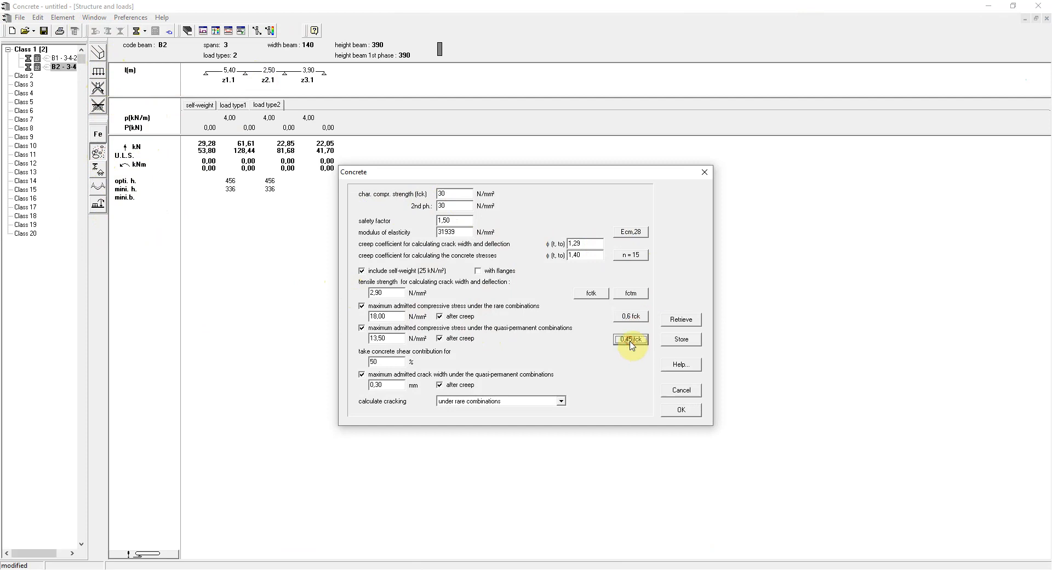
click(681, 409)
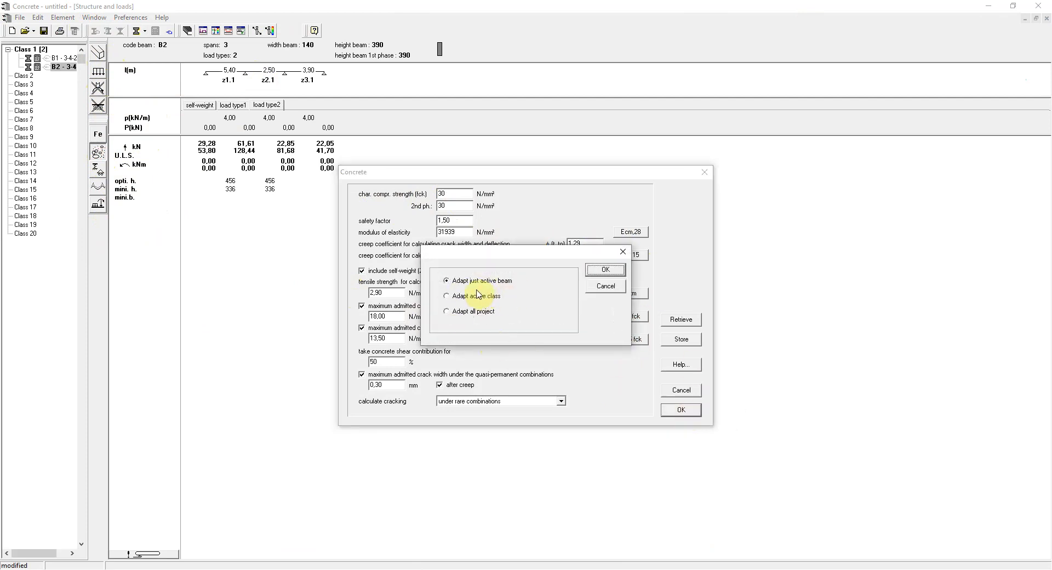
click(604, 270)
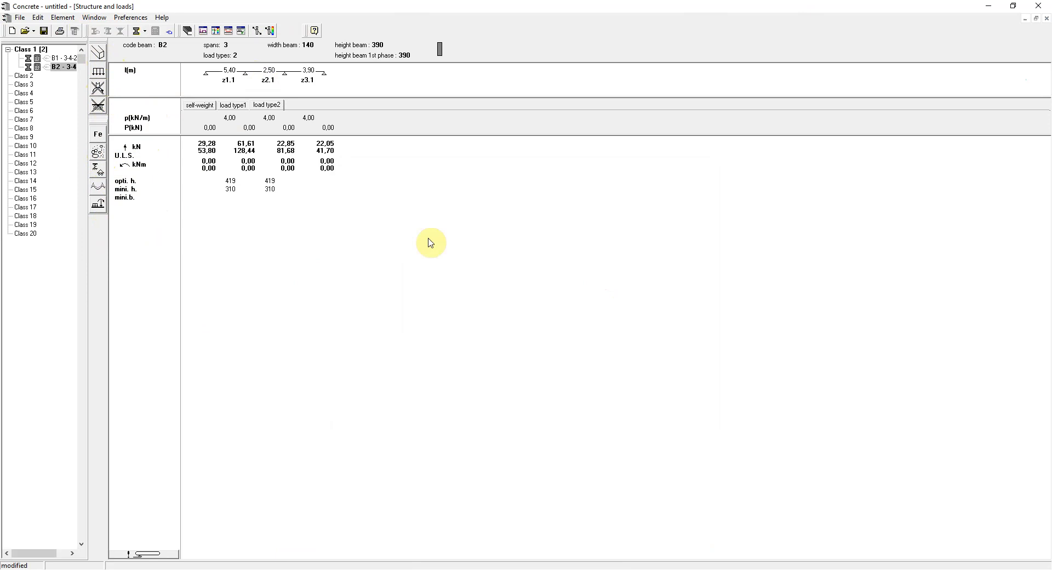
Review the standard support settings, and reduce bending moments on intermediate and restrained supports by 15 % with redistribution.
click(97, 169)
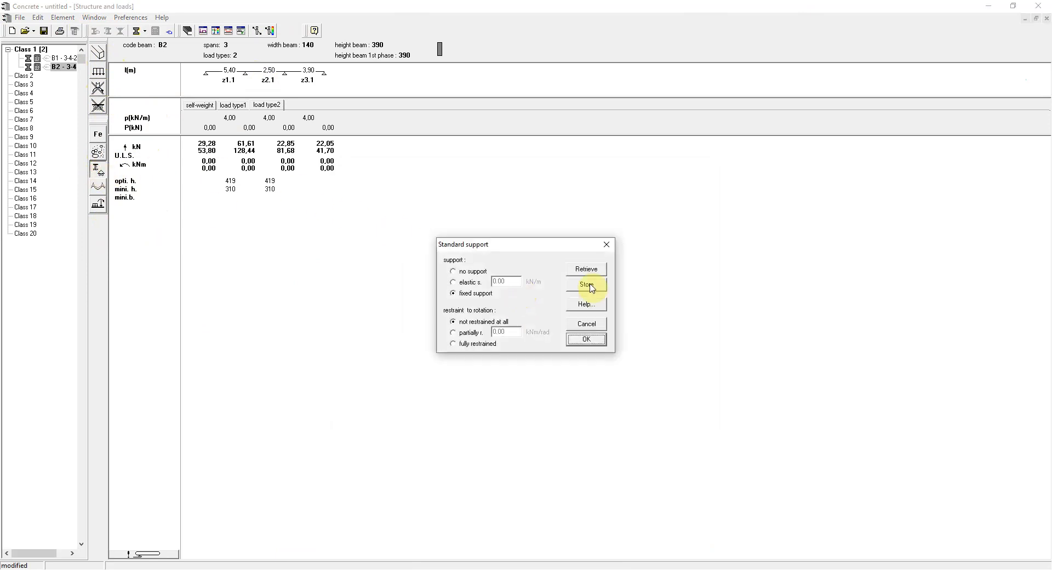
click(583, 325)
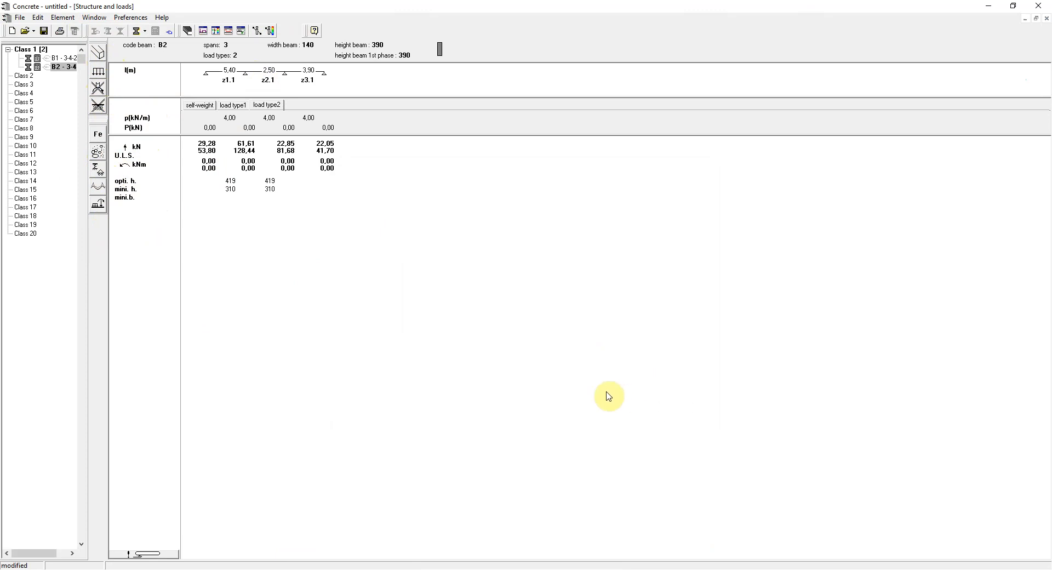
click(98, 185)
click(536, 234)
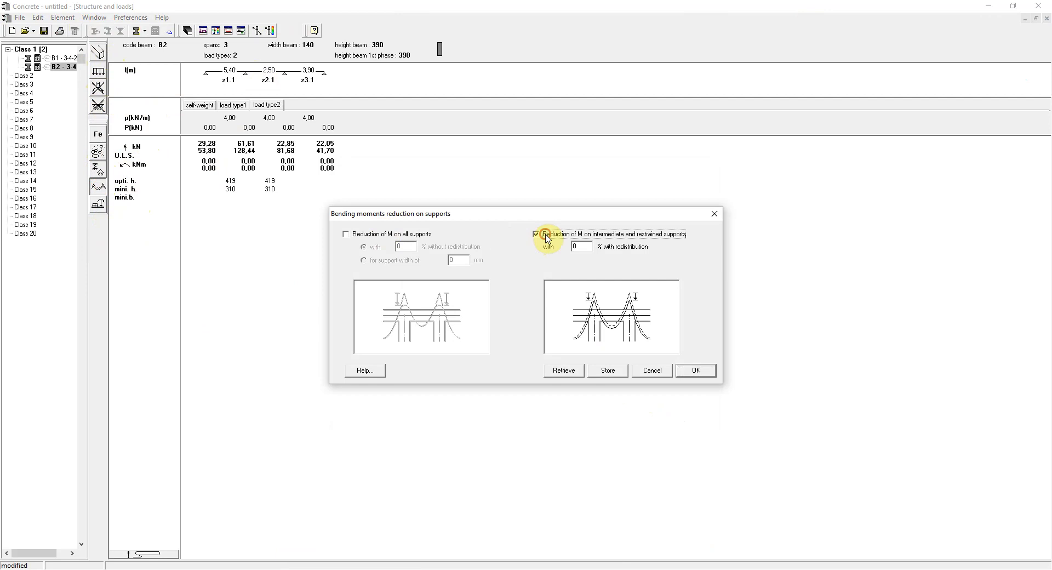
double_click(578, 247)
text(15)
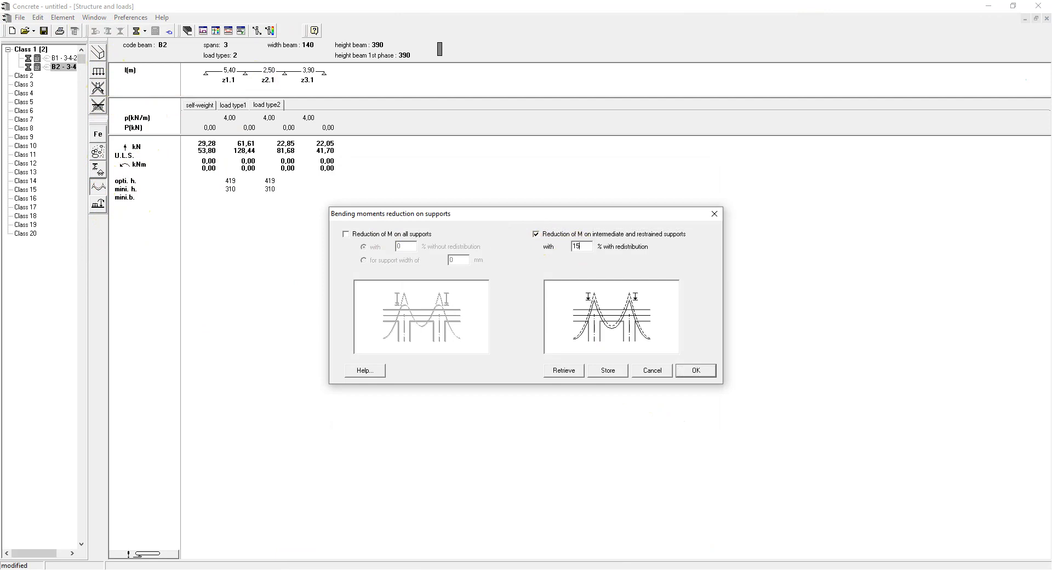
click(695, 371)
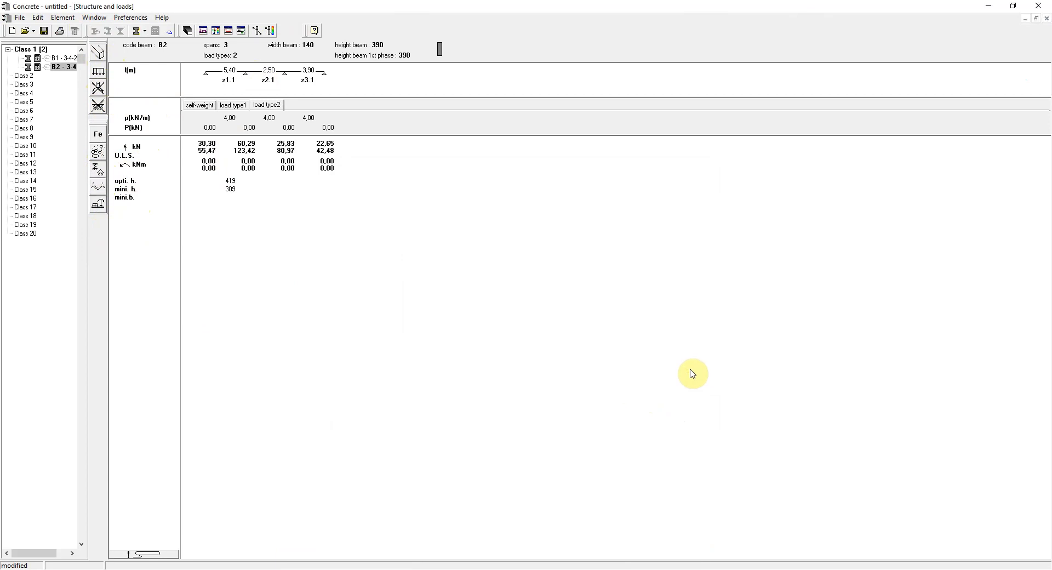
Review the load and combination factors of the load types without changing them.
click(99, 207)
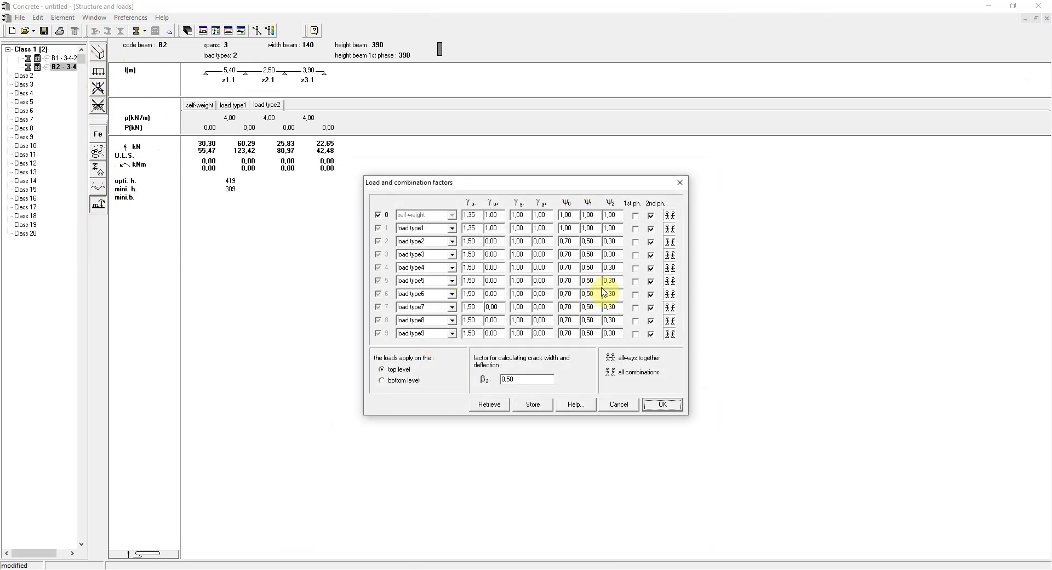
click(618, 405)
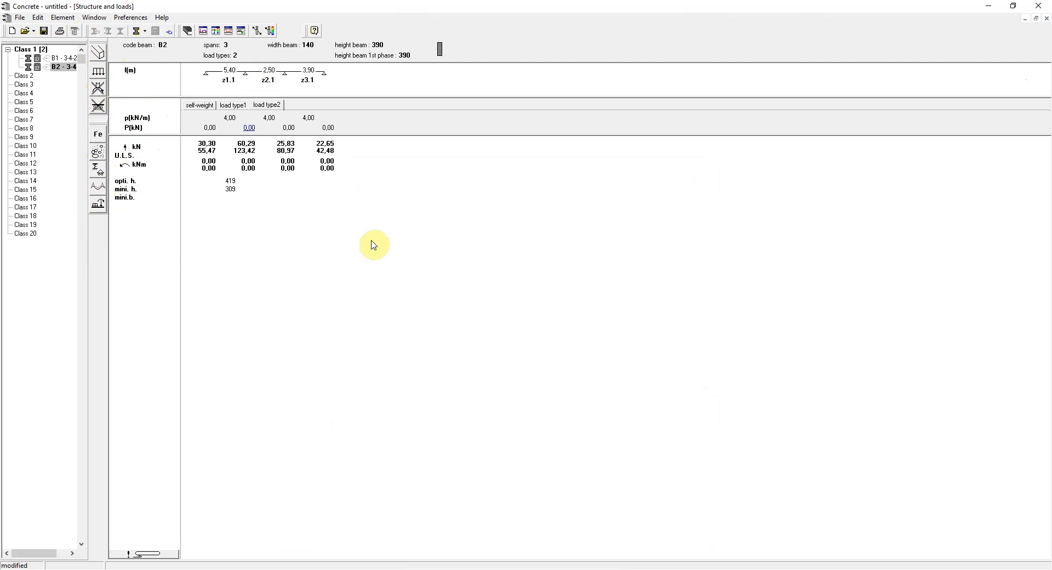
Give the beam a variable section with a 320 mm height in zone z3.1 and a 70 mm downward step of its top level.
click(100, 57)
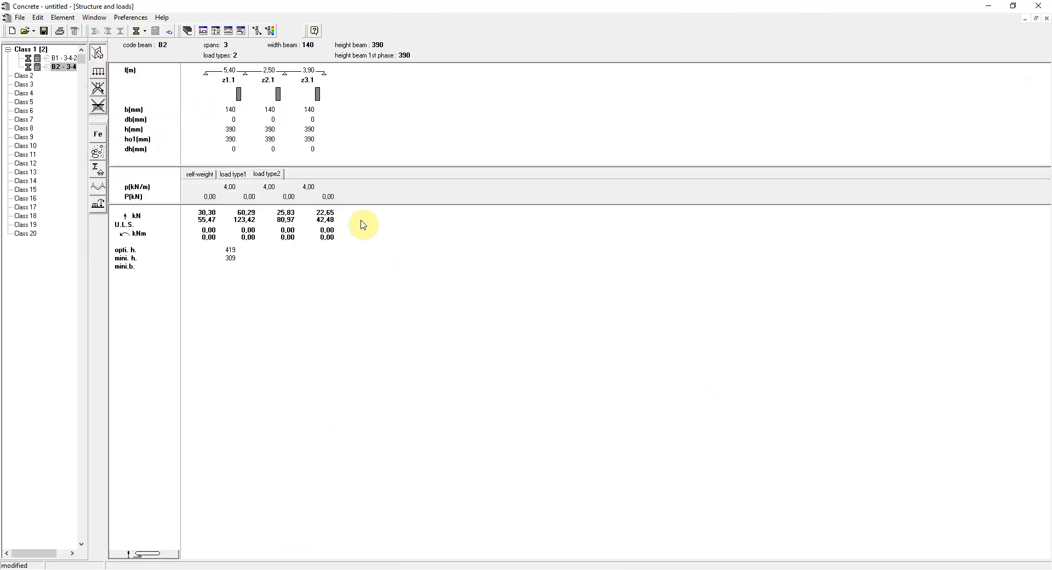
click(309, 134)
text(320)
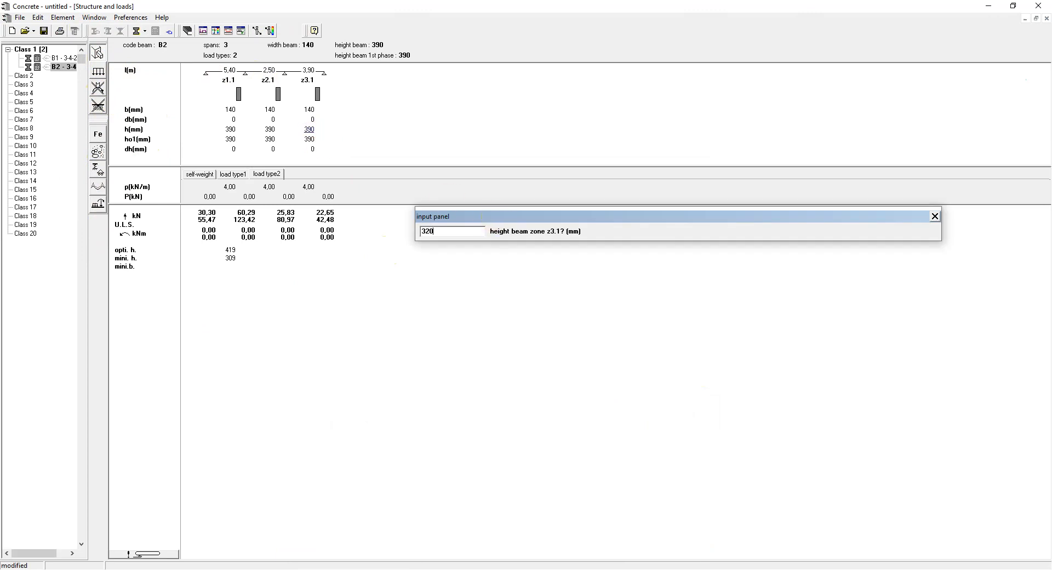
key(Return)
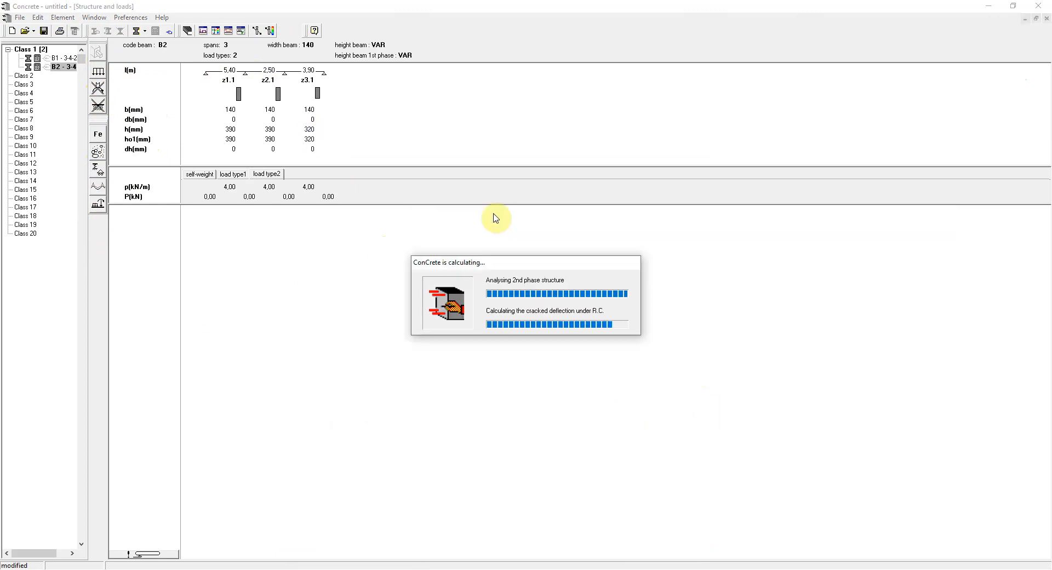
click(310, 154)
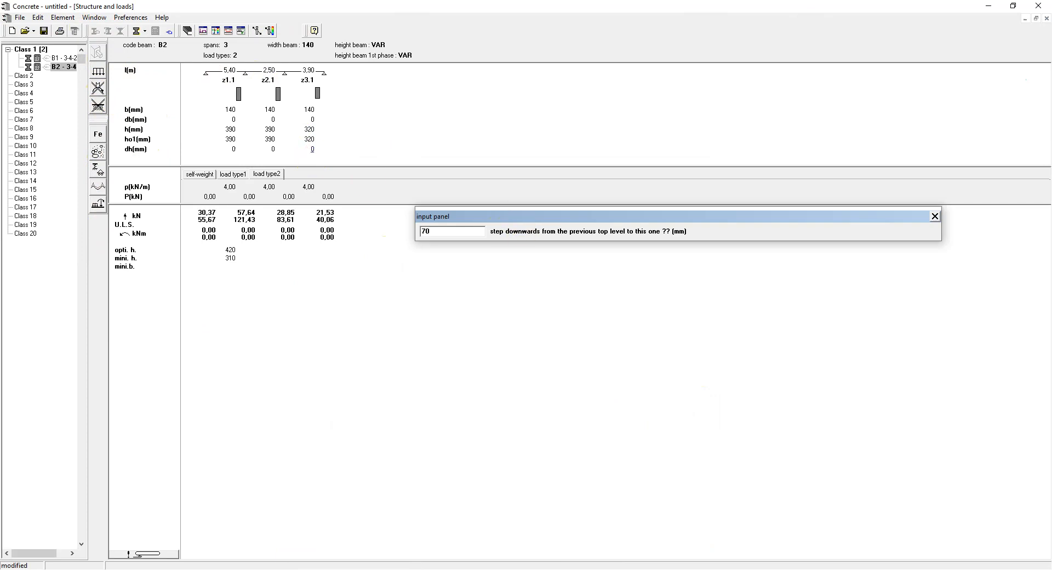
key(Return)
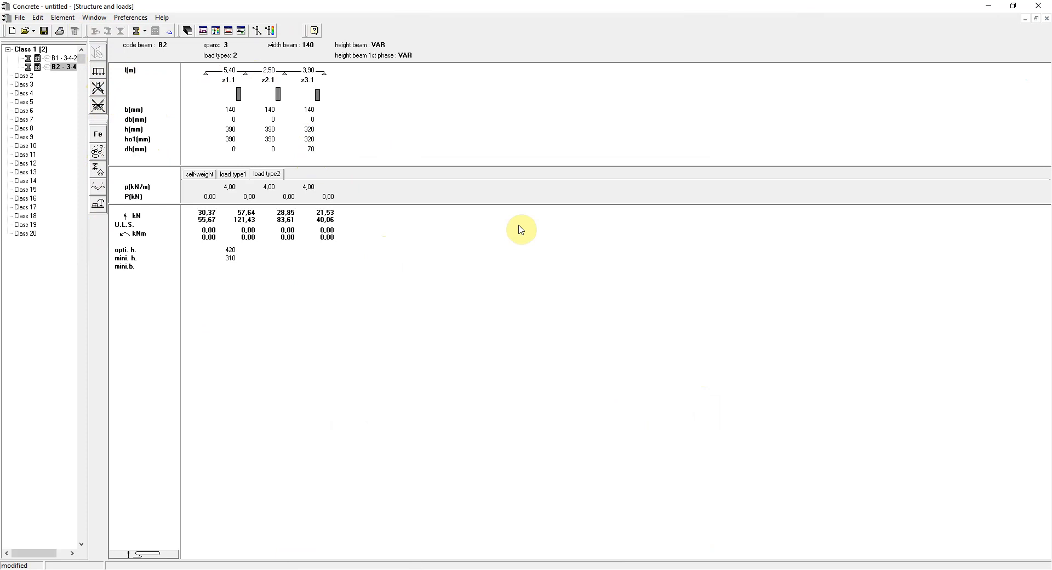
Examine beam B2's load, shear force, moment, deflection and reinforcement diagrams, and return to the structure and loads.
click(216, 30)
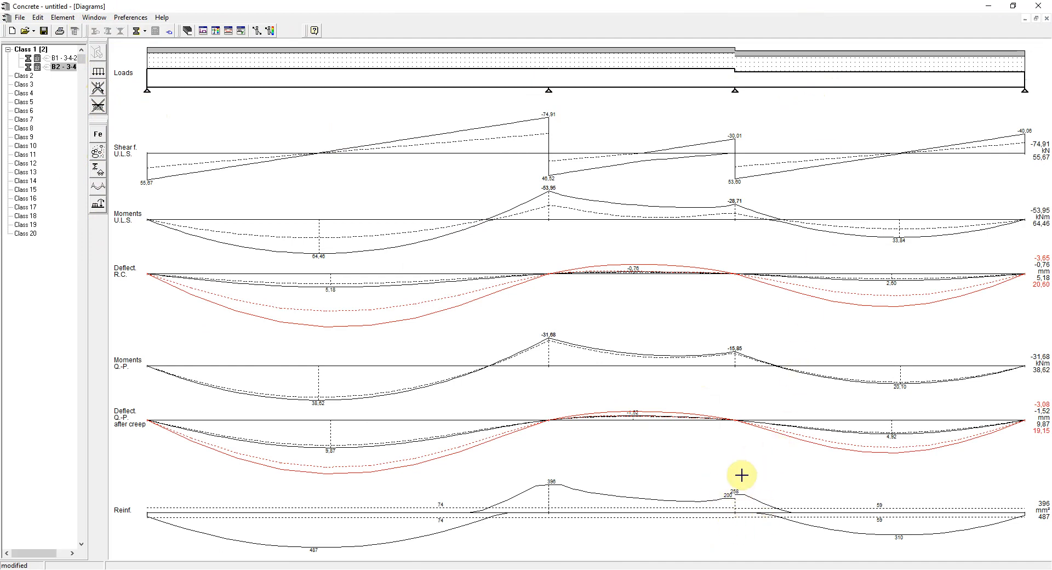
click(202, 32)
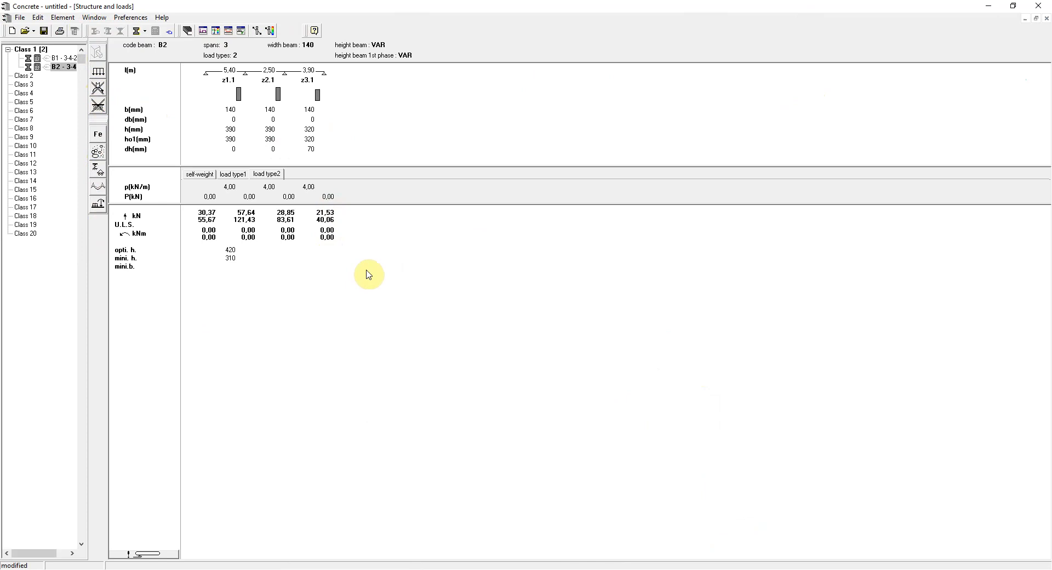
click(131, 17)
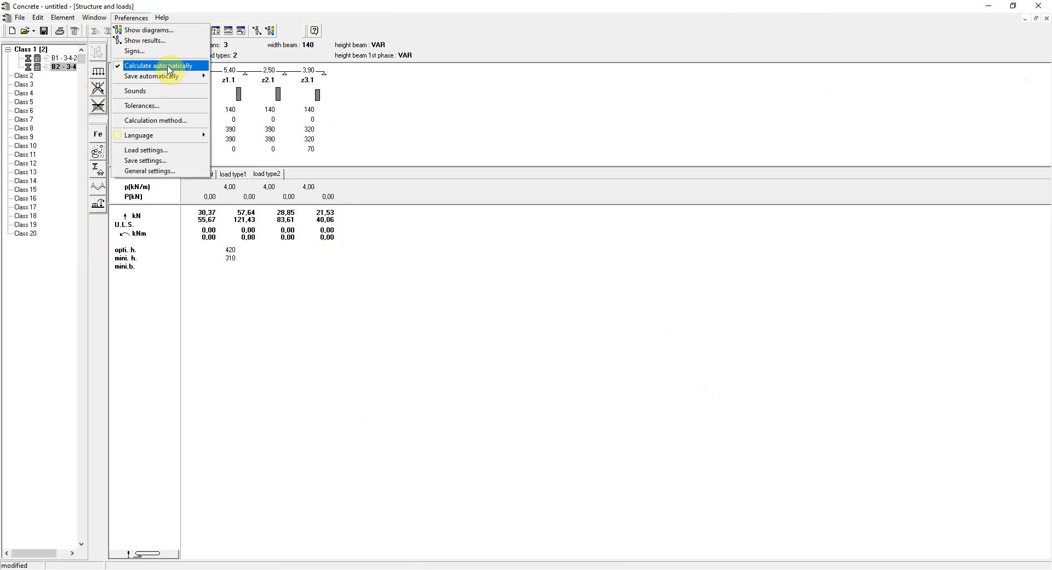
click(471, 126)
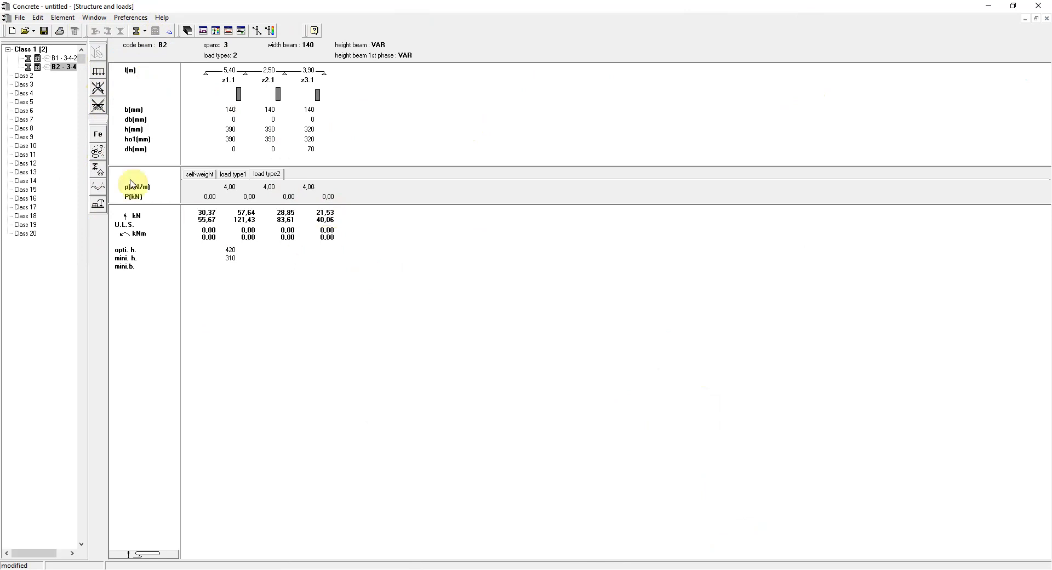
Review which parts of the calculation report are included in the print options, and accept them unchanged.
click(20, 17)
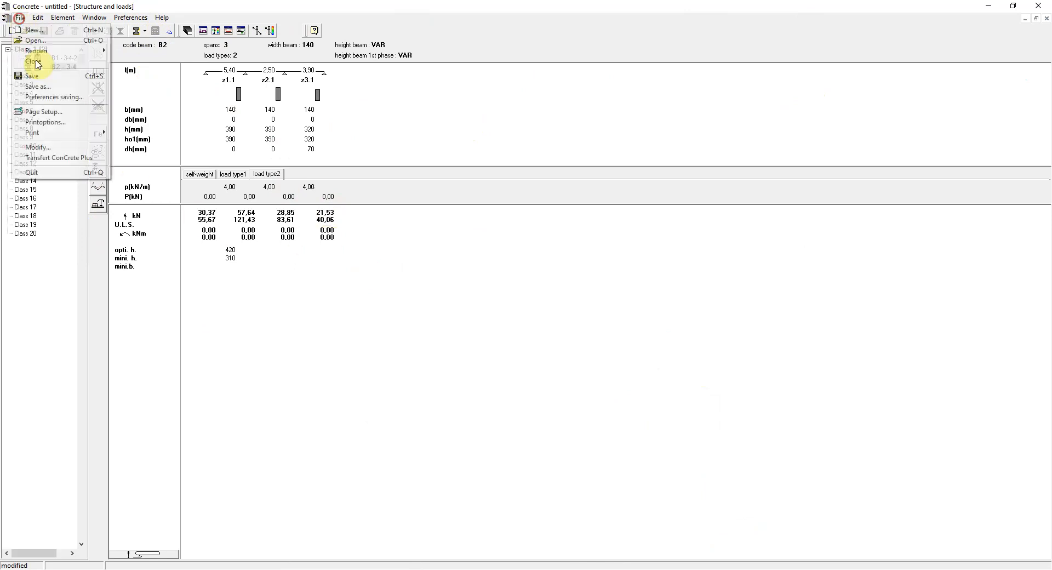
click(78, 123)
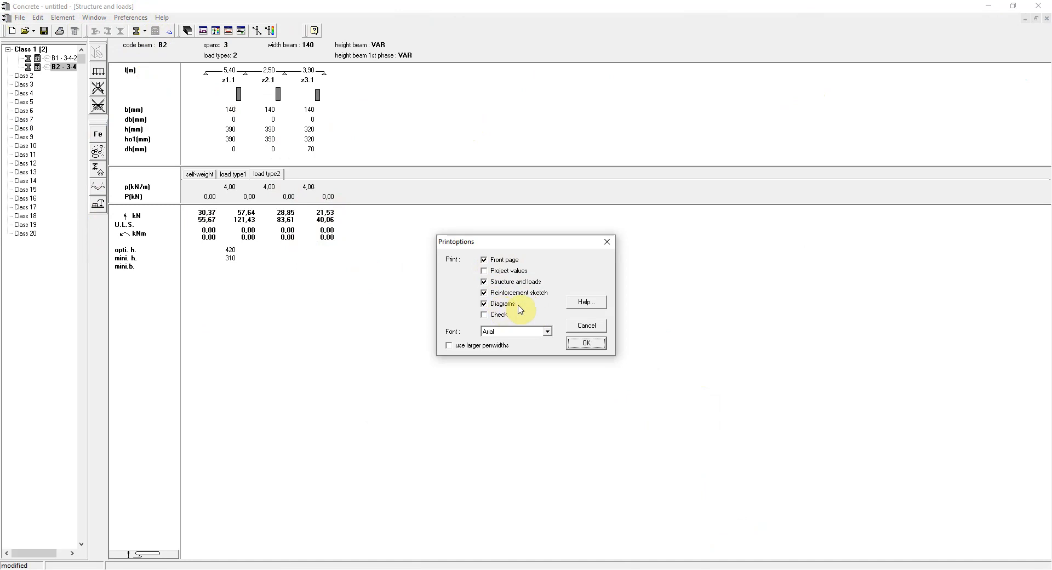
click(585, 343)
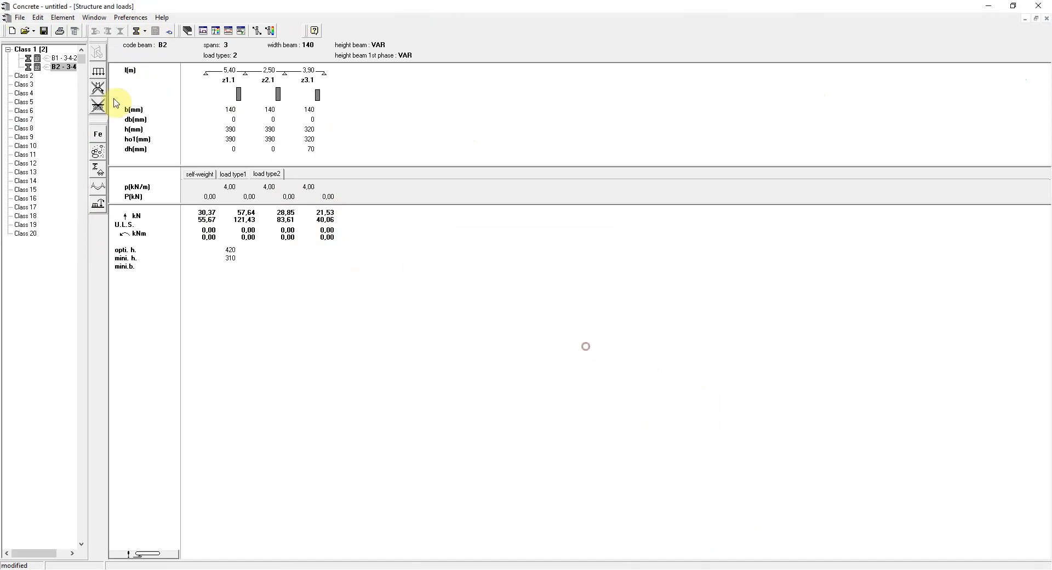
Print the current element B2 with CutePDF Writer and save the report as B2.pdf.
click(19, 18)
mouse_move(77, 133)
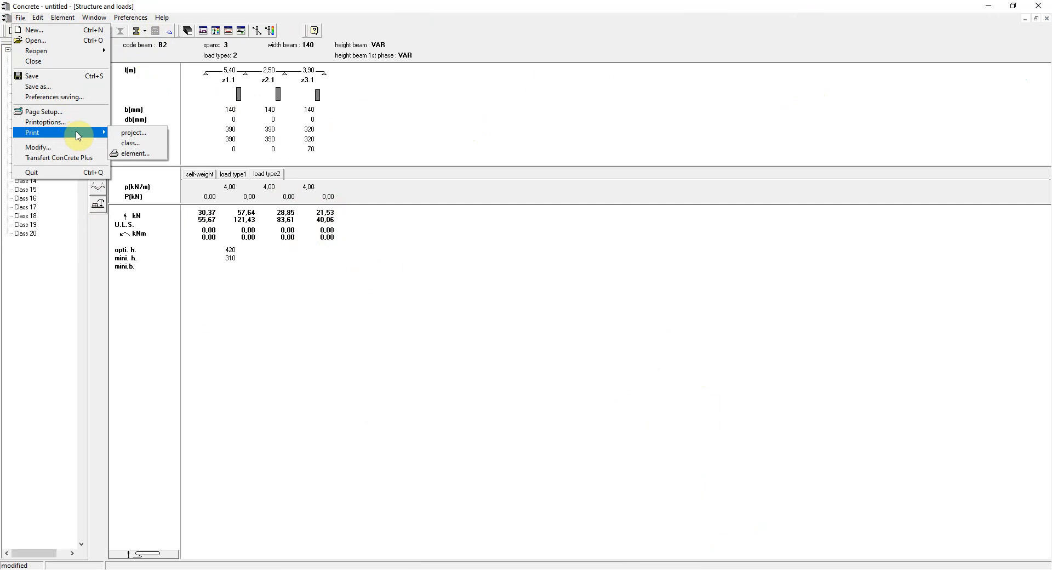
click(145, 154)
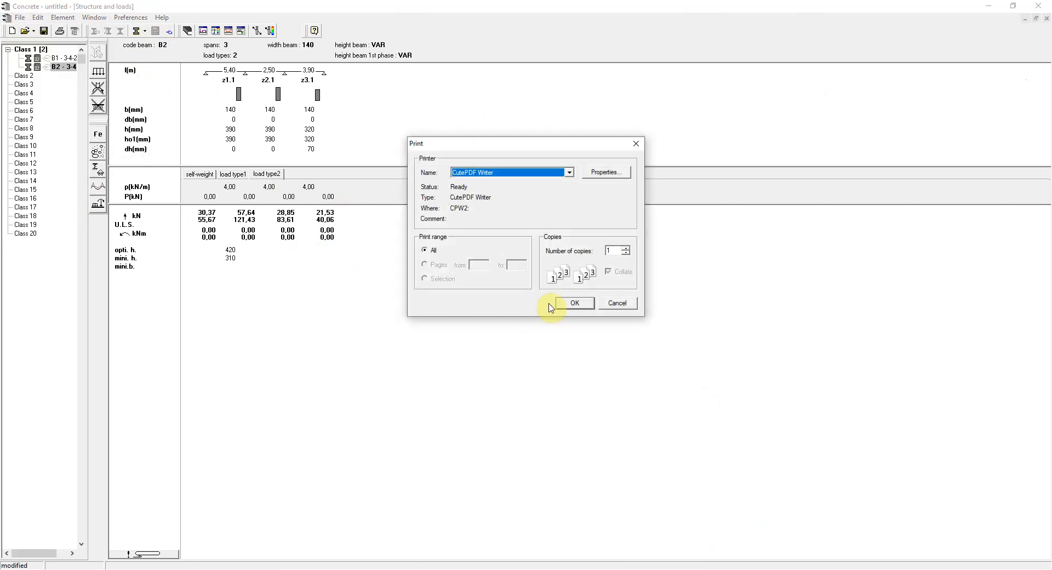
click(572, 305)
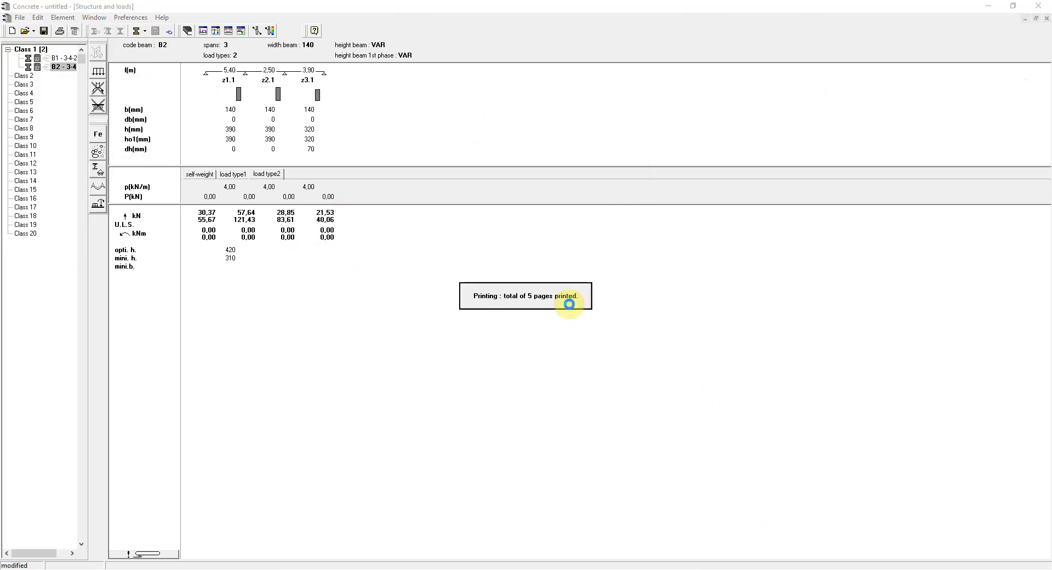
text(B2)
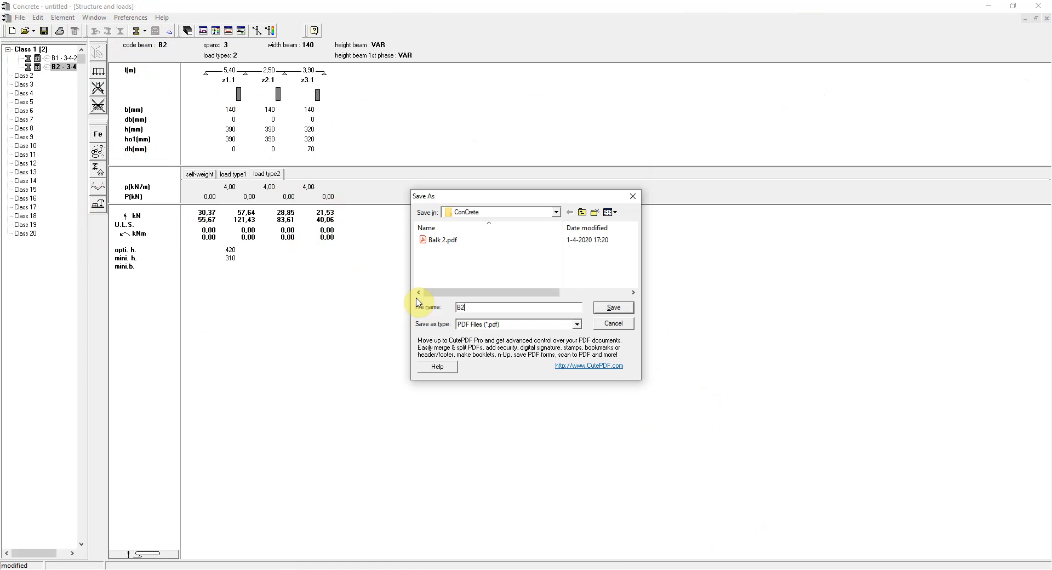
text(.pdf)
click(613, 307)
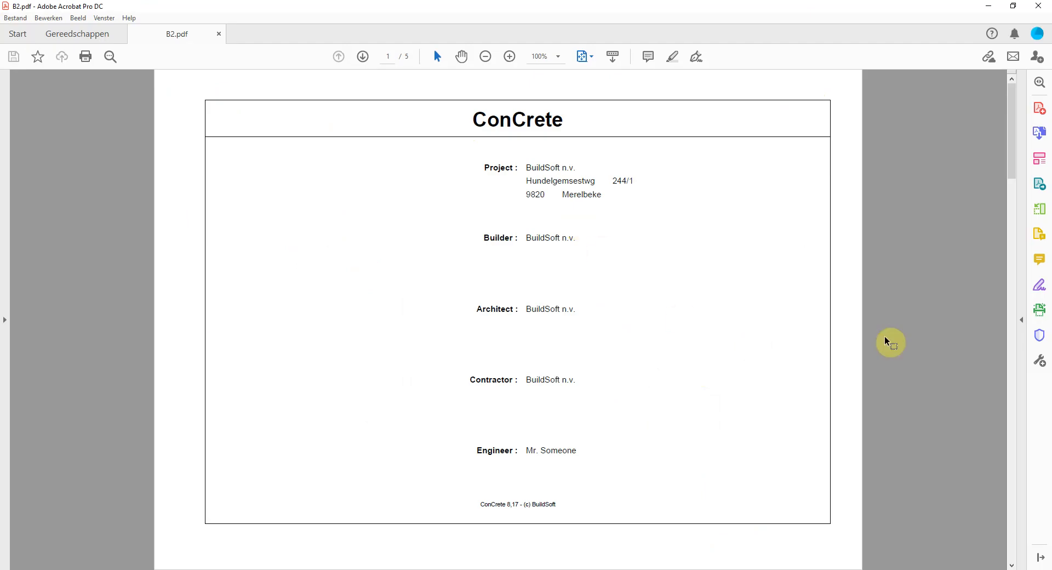
Examine the structure and loads, reinforcement sketch and diagrams pages of B2.pdf, and return to Concrete.
scroll(886, 341, down, 3)
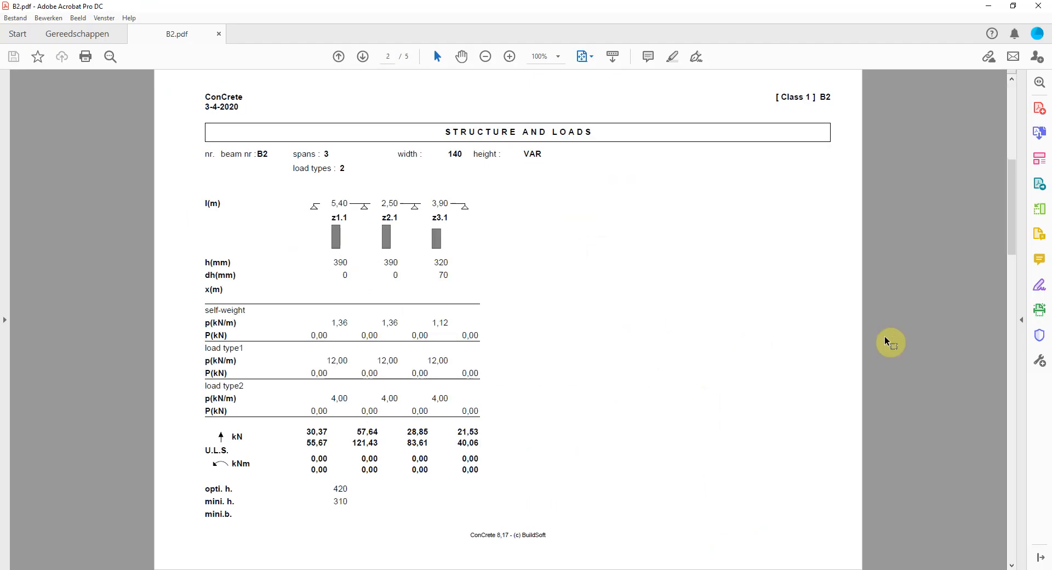
scroll(886, 340, down, 3)
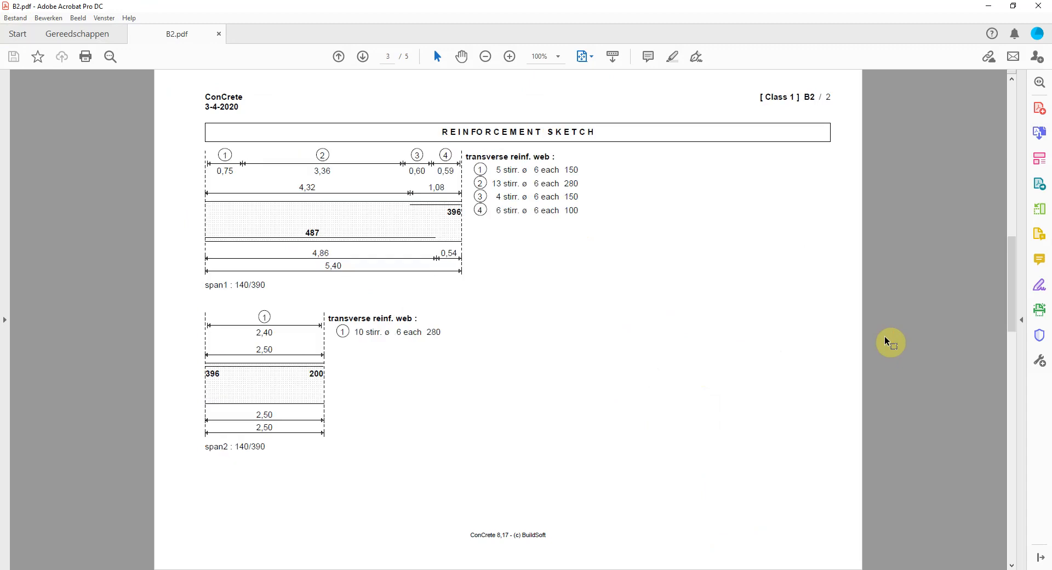
scroll(886, 340, down, 3)
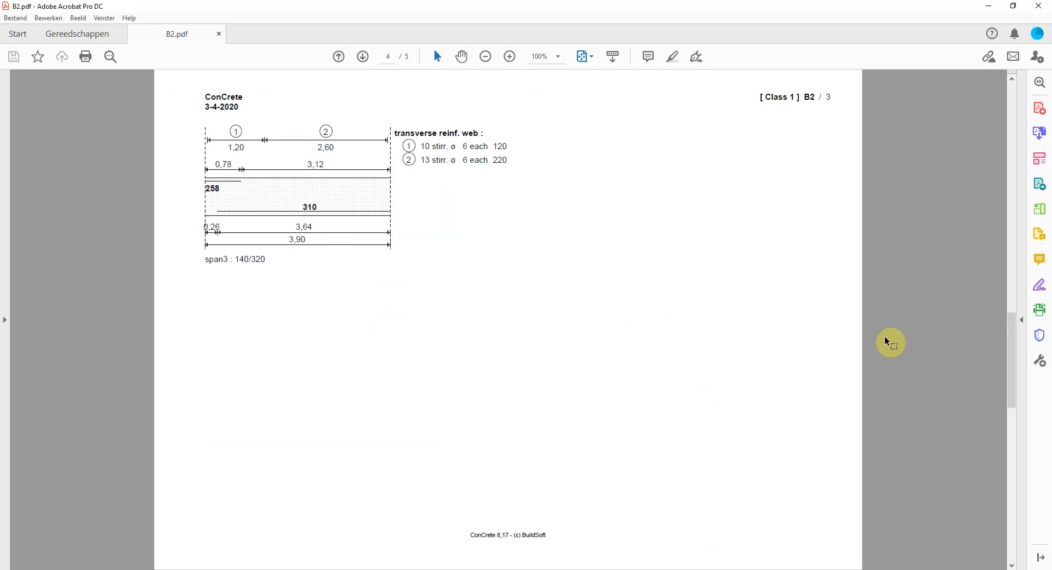
scroll(886, 341, down, 3)
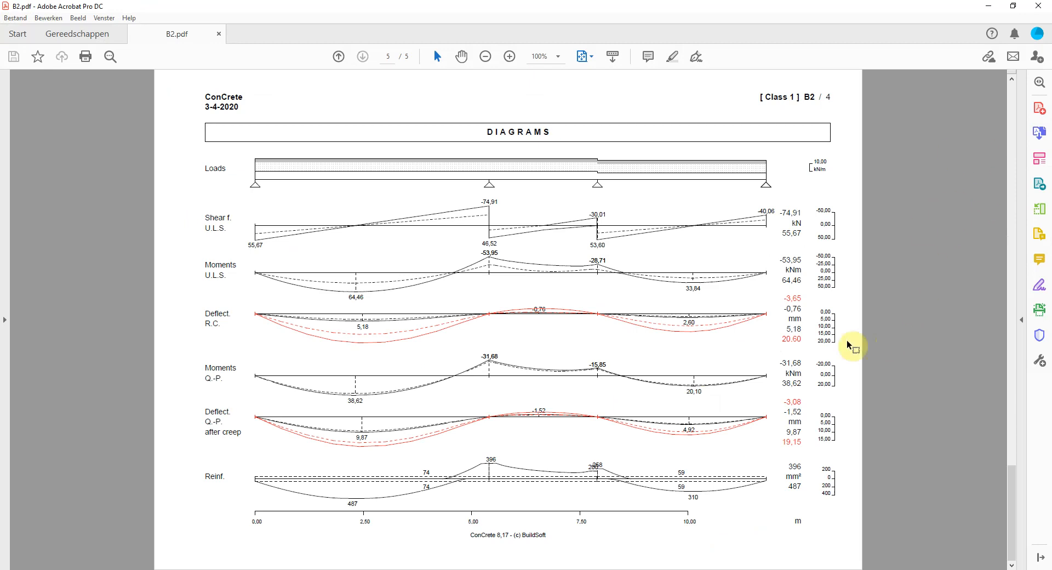
mouse_move(606, 560)
click(627, 542)
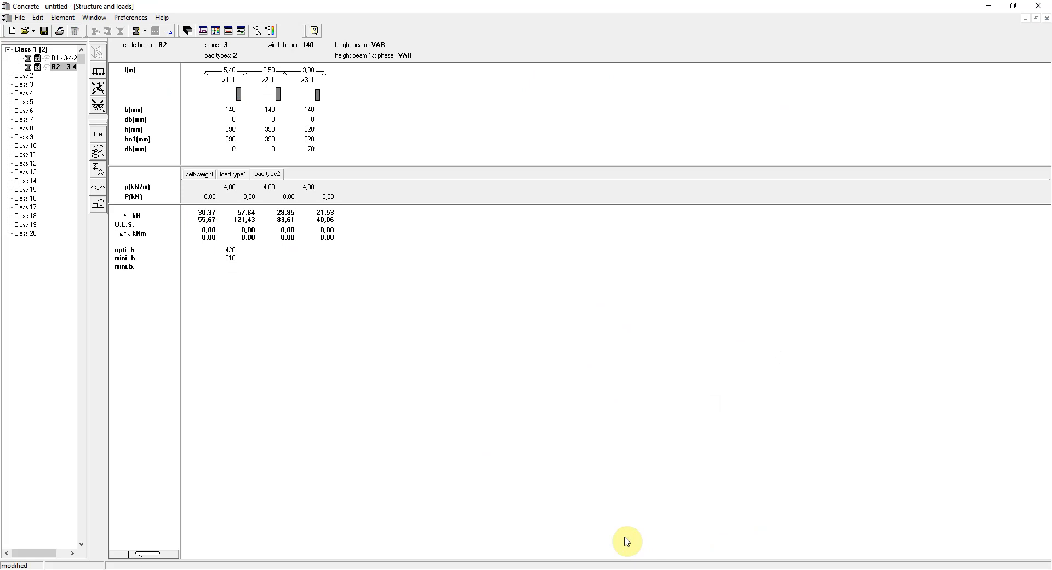
Add a slab with code P1, two spans and a thickness of 240 mm, accepting the proposed 1st phase thickness.
click(55, 59)
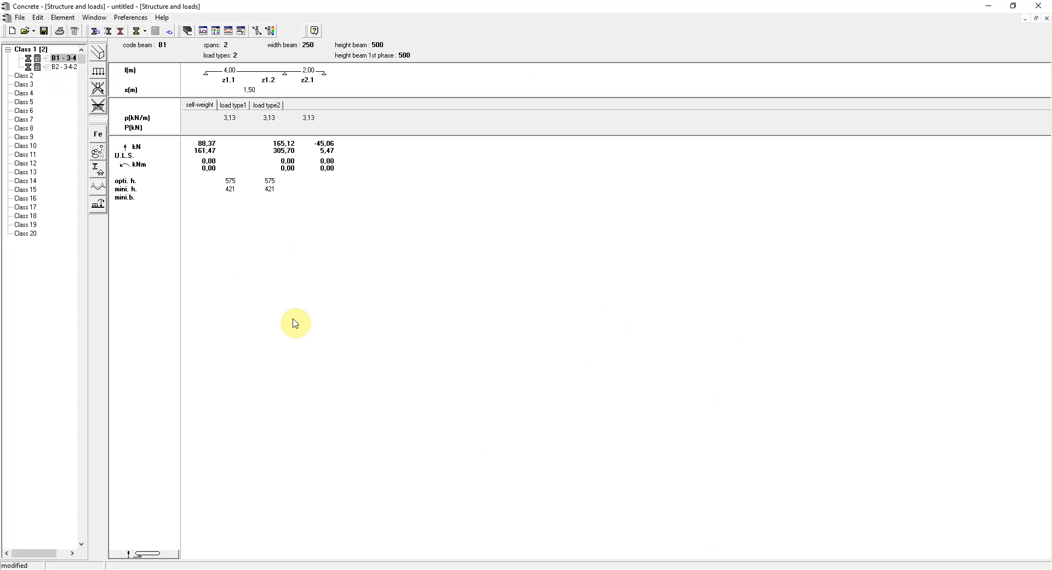
click(145, 32)
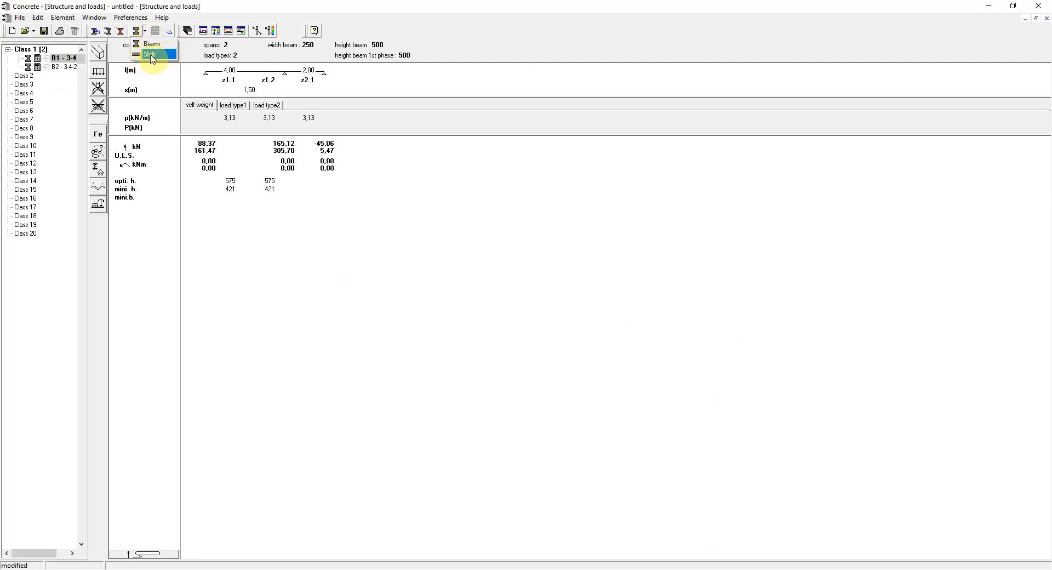
click(151, 55)
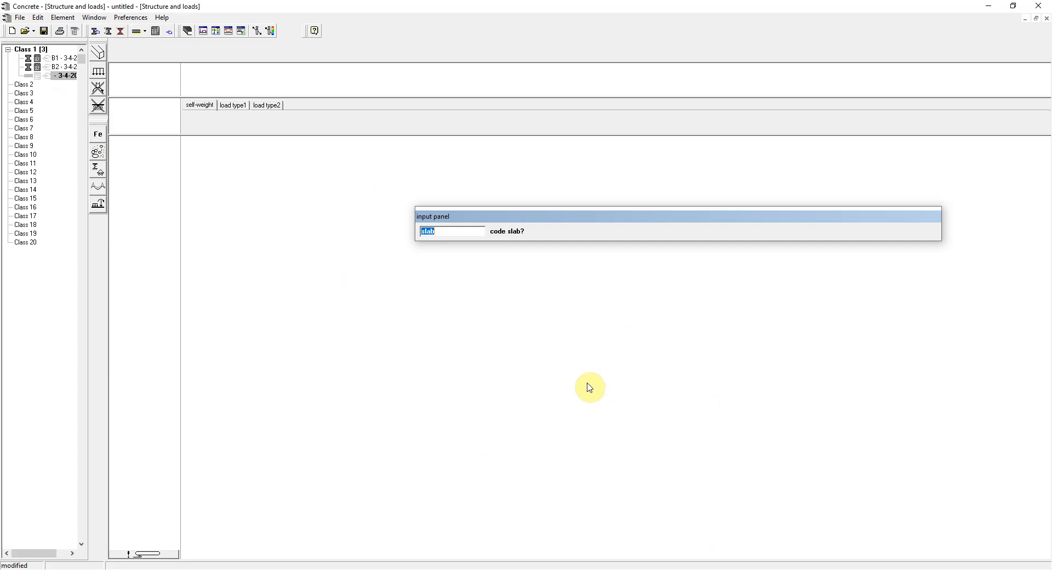
text(P1)
key(Return)
text(2)
key(Return)
text(240)
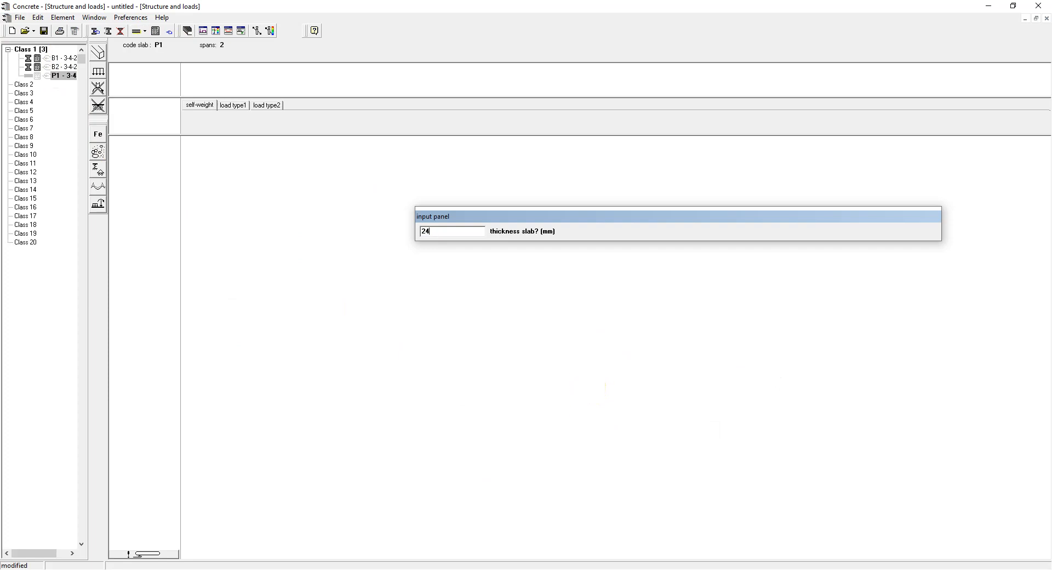
key(Return)
Give slab P1 spans of 4.5 m and 7.3 m, with a distributed load of 3.5 kN/m² for load type1.
key(Return)
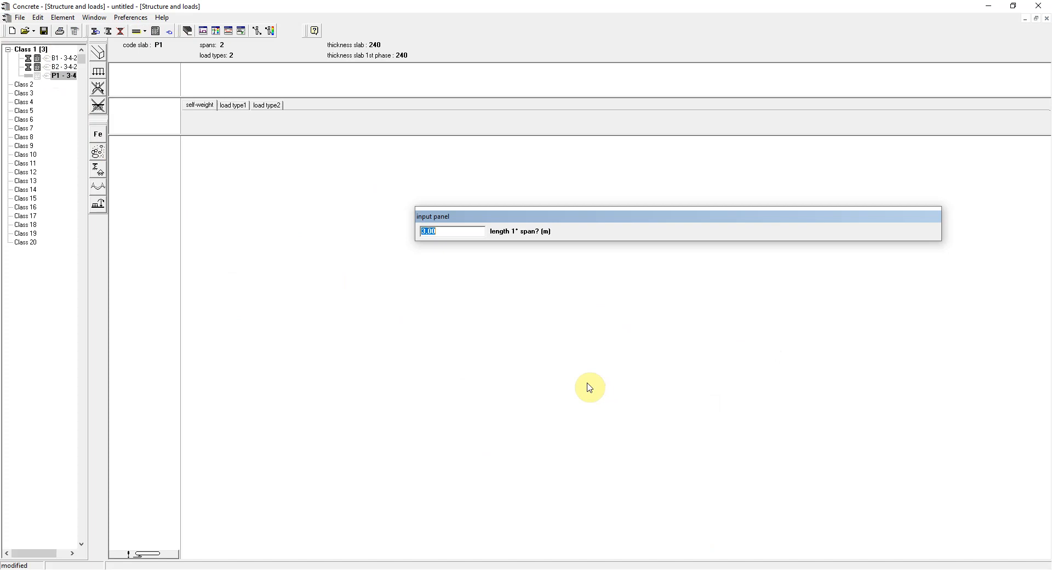
text(4.5)
key(Return)
key(Return)
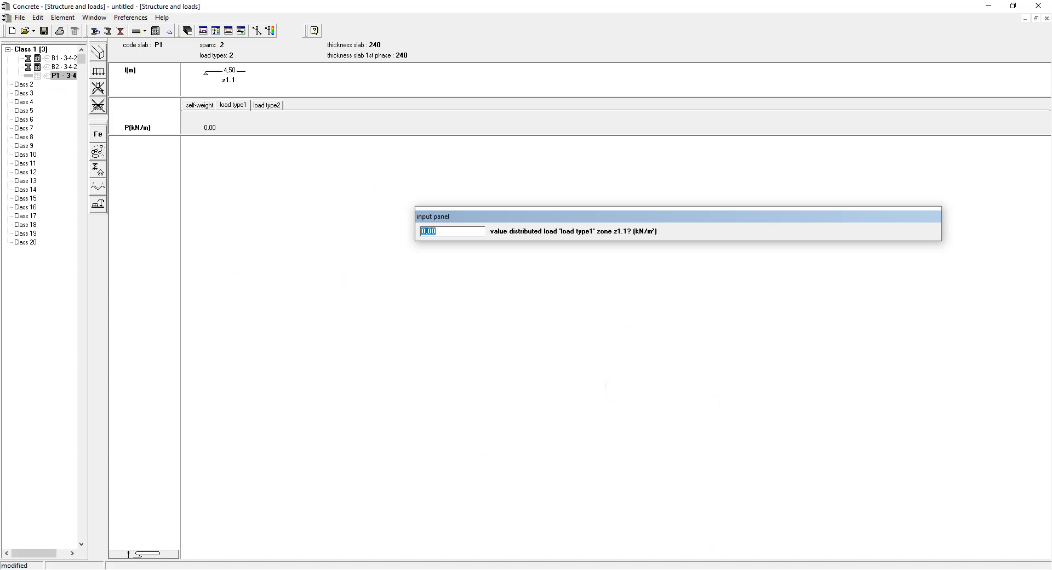
text(3.5)
key(Return)
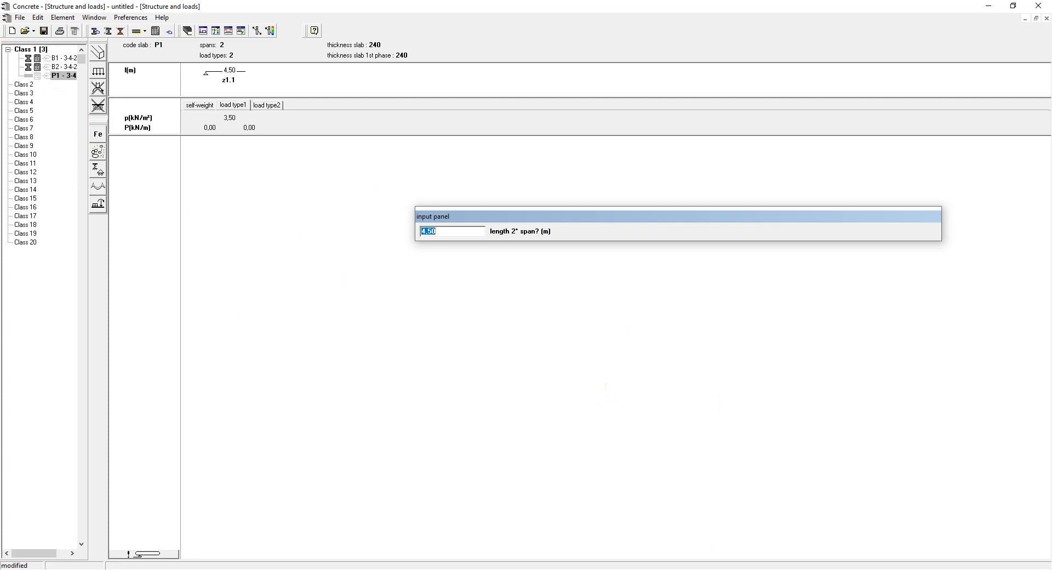
text(7.3)
key(Return)
key(Return)
Set the distributed load of load type2 to 2 kN/m² on both zones of slab P1, without point loads.
key(Return)
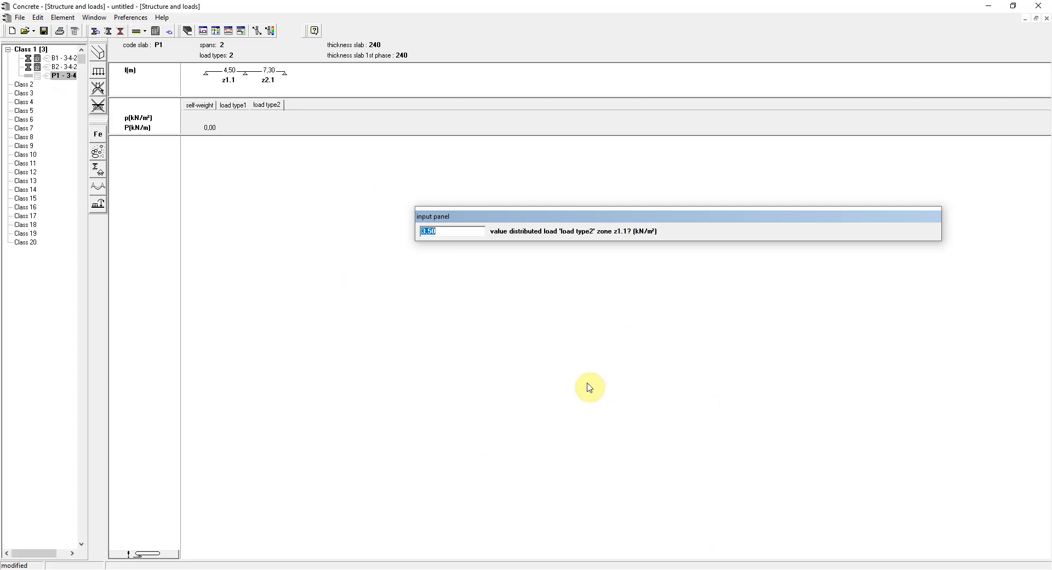
text(2)
key(Return)
key(Return)
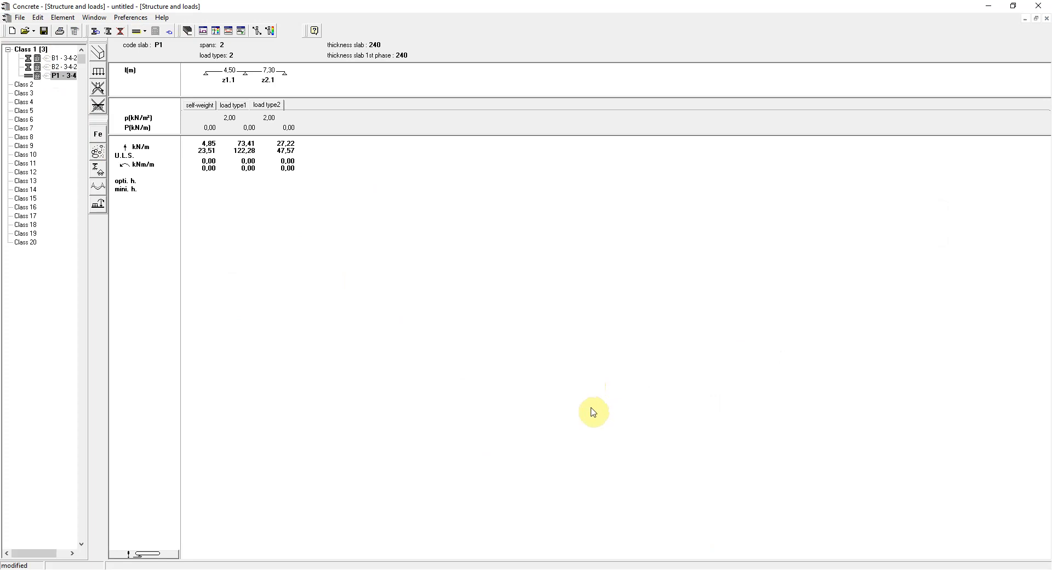
View how elements are grouped by floor in the project beton vb EN.con, and return to the untitled project.
click(570, 567)
click(547, 559)
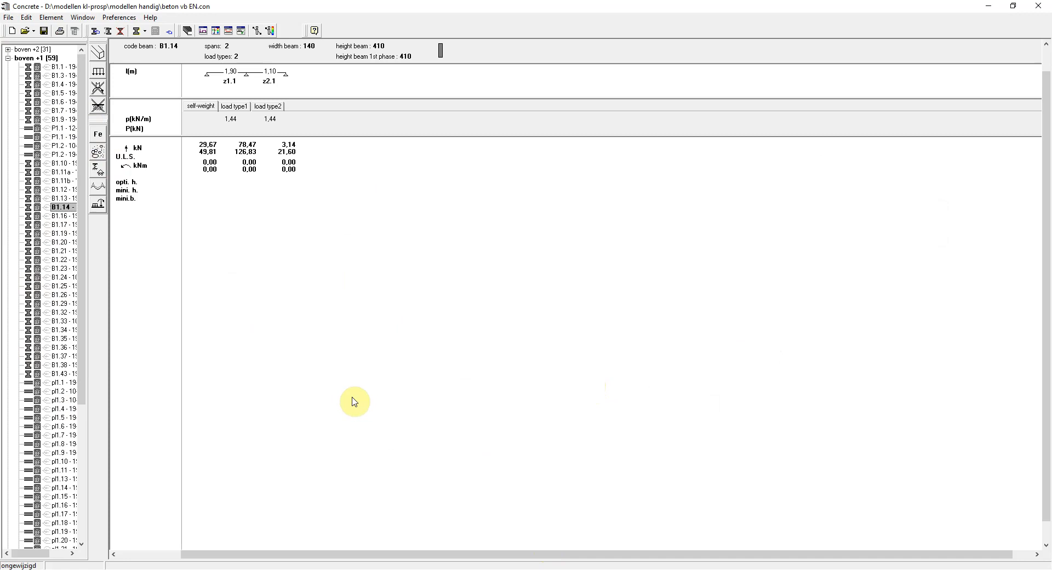
mouse_move(578, 569)
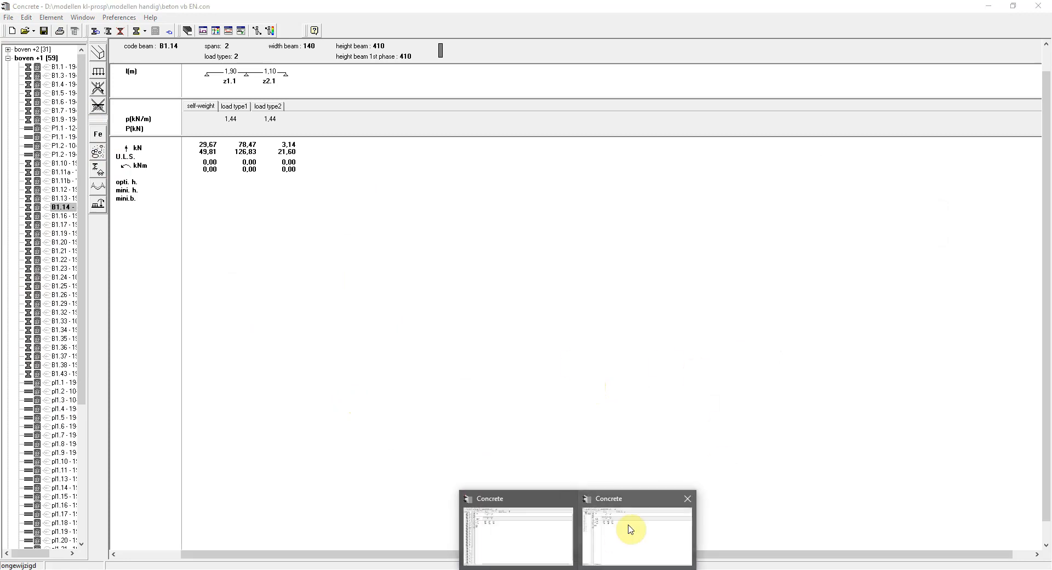
click(630, 529)
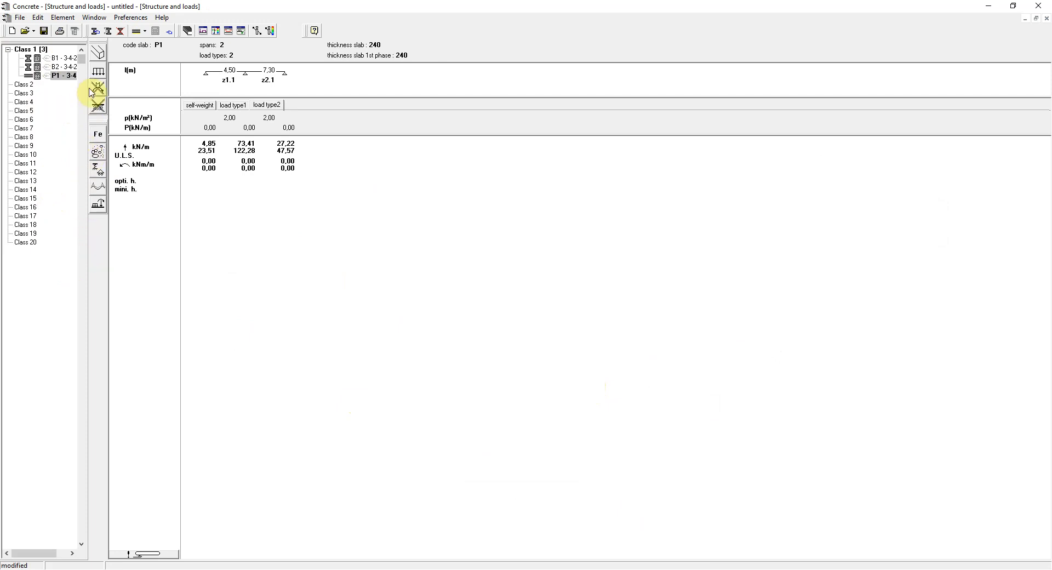
Rename Class 1 as "Floor +1" and Class 2 as "Floor 0" in the list of classes.
click(39, 18)
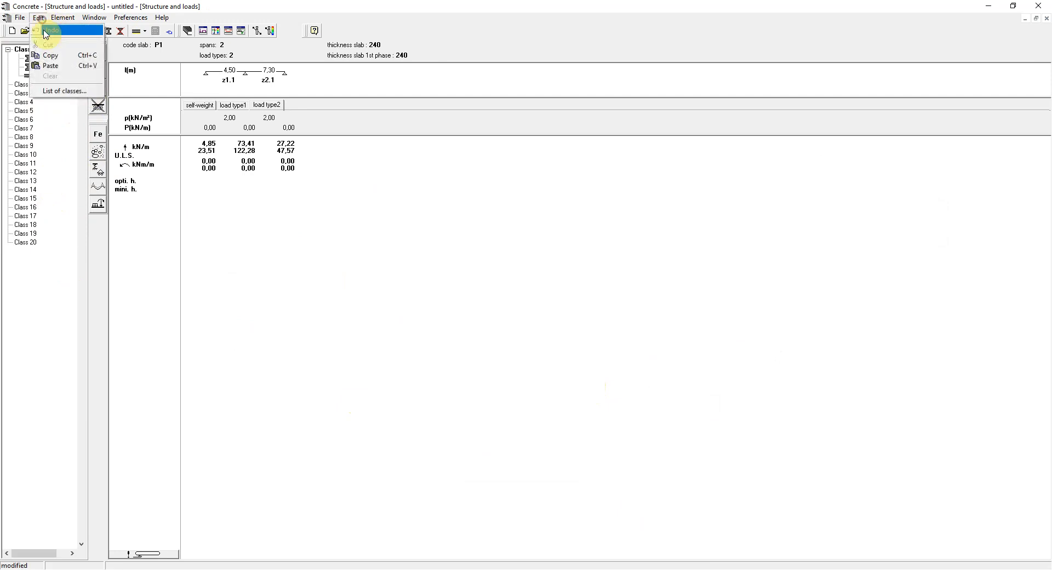
click(64, 91)
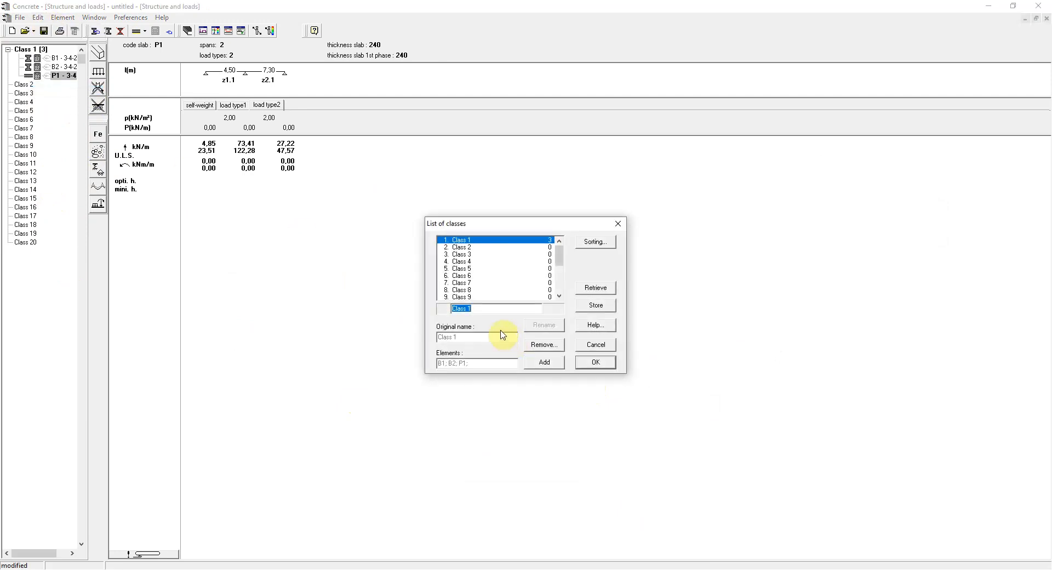
text(Floor +1)
click(534, 325)
click(463, 247)
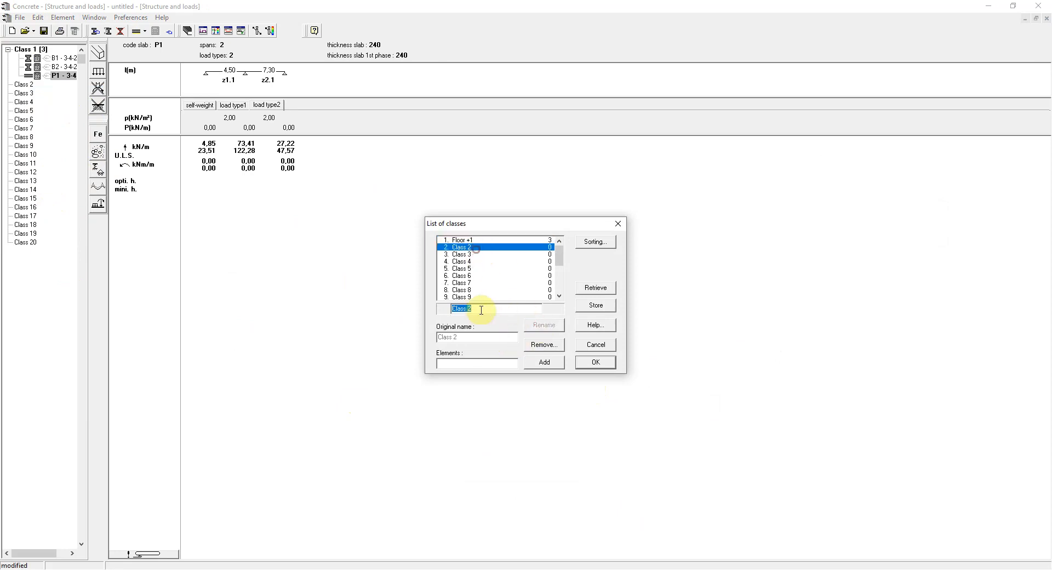
text(Floor 0)
click(544, 324)
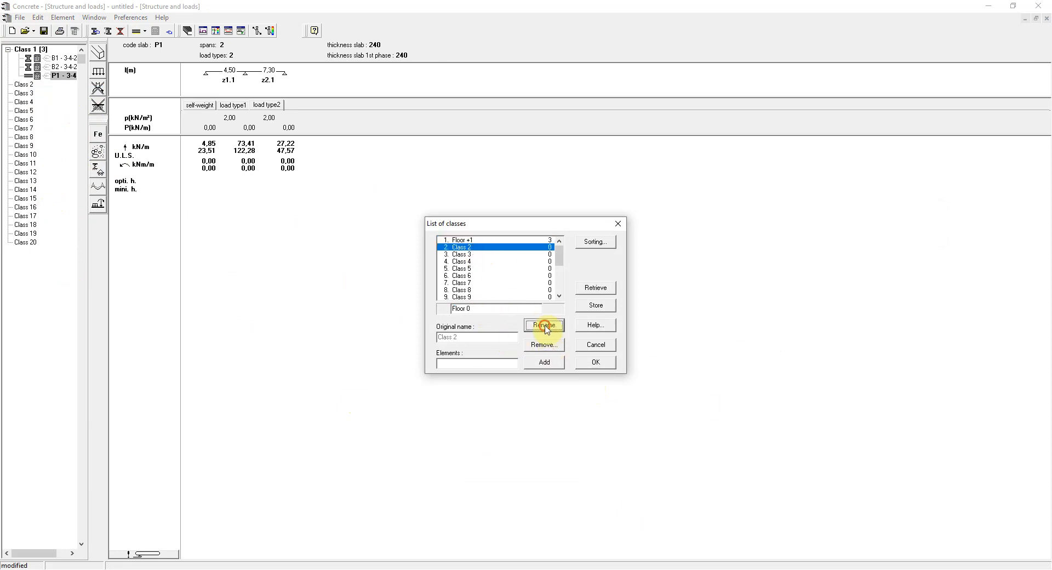
Rename Class 3 as "Floor -1" and accept the list of classes.
click(463, 254)
text(Floo)
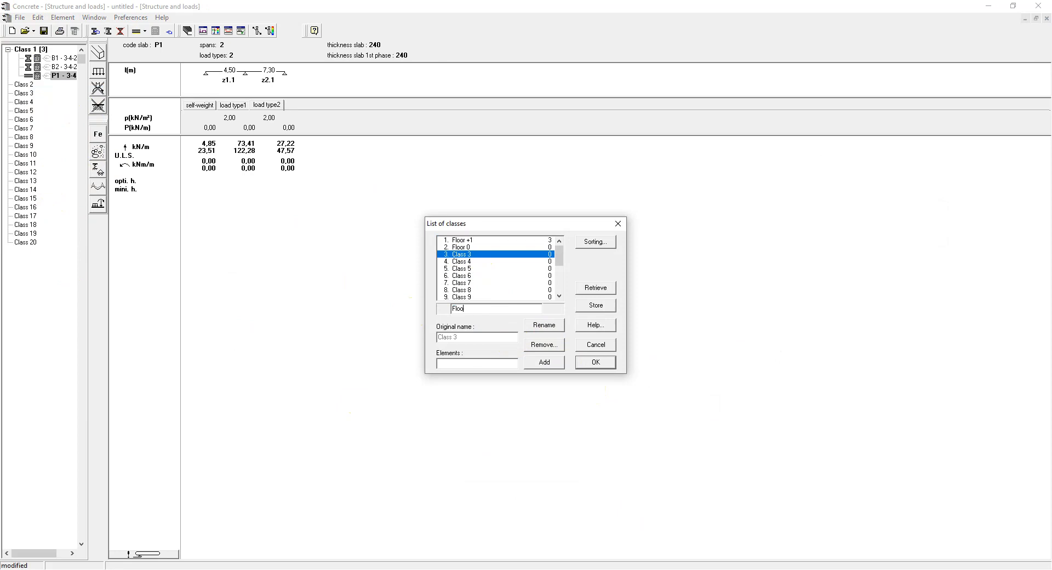
text(r -1)
click(543, 325)
click(590, 363)
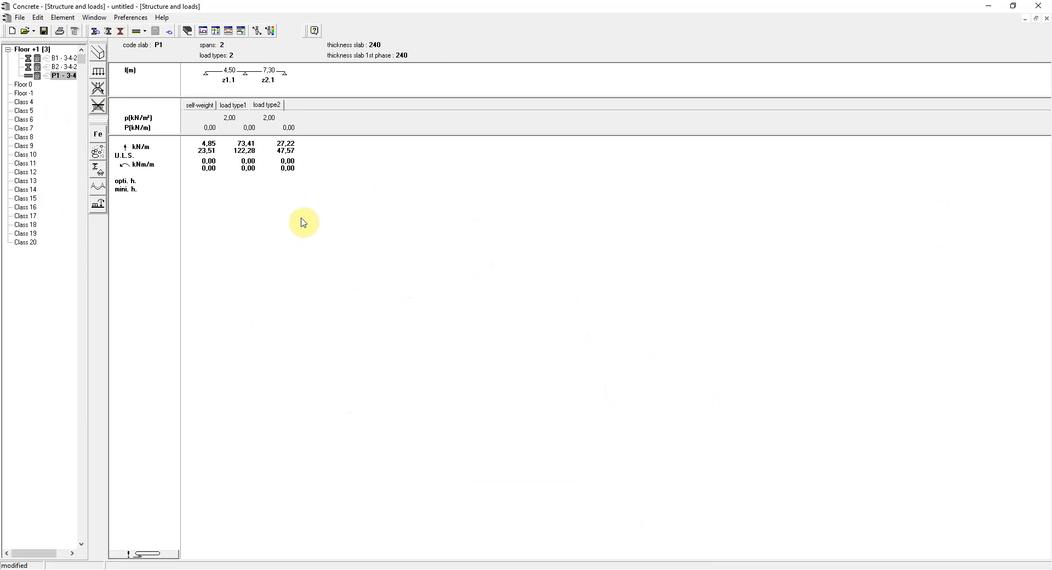
Display beam B2 and move slab P1 from class Floor +1 to class Floor -1.
click(58, 67)
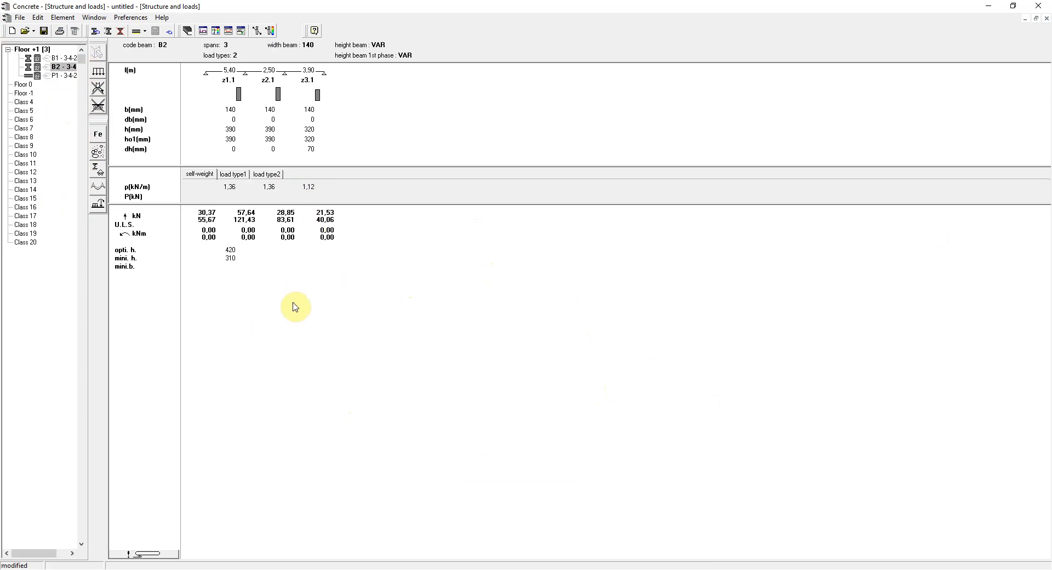
click(64, 76)
drag(63, 76, 55, 94)
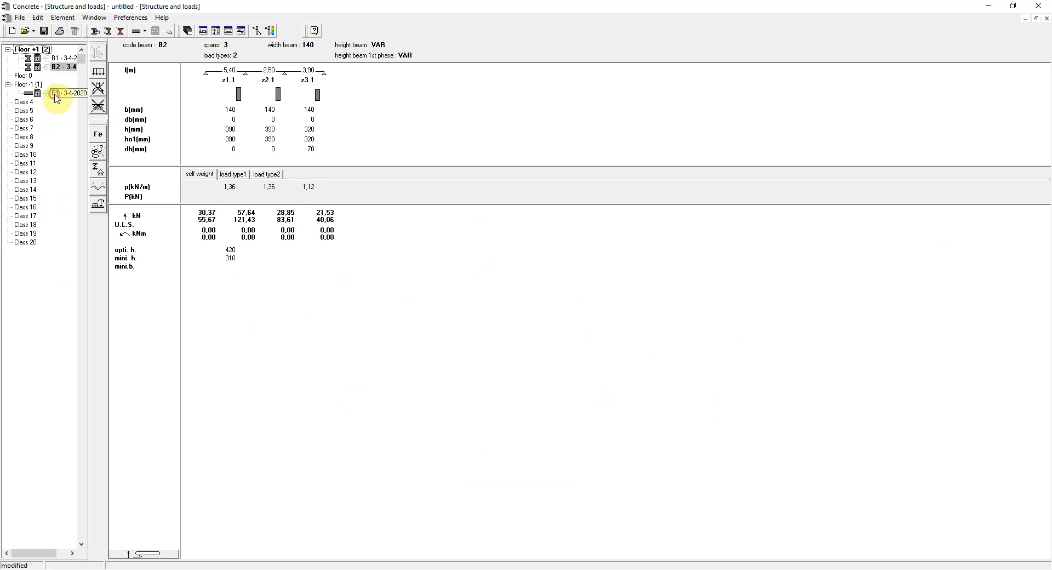